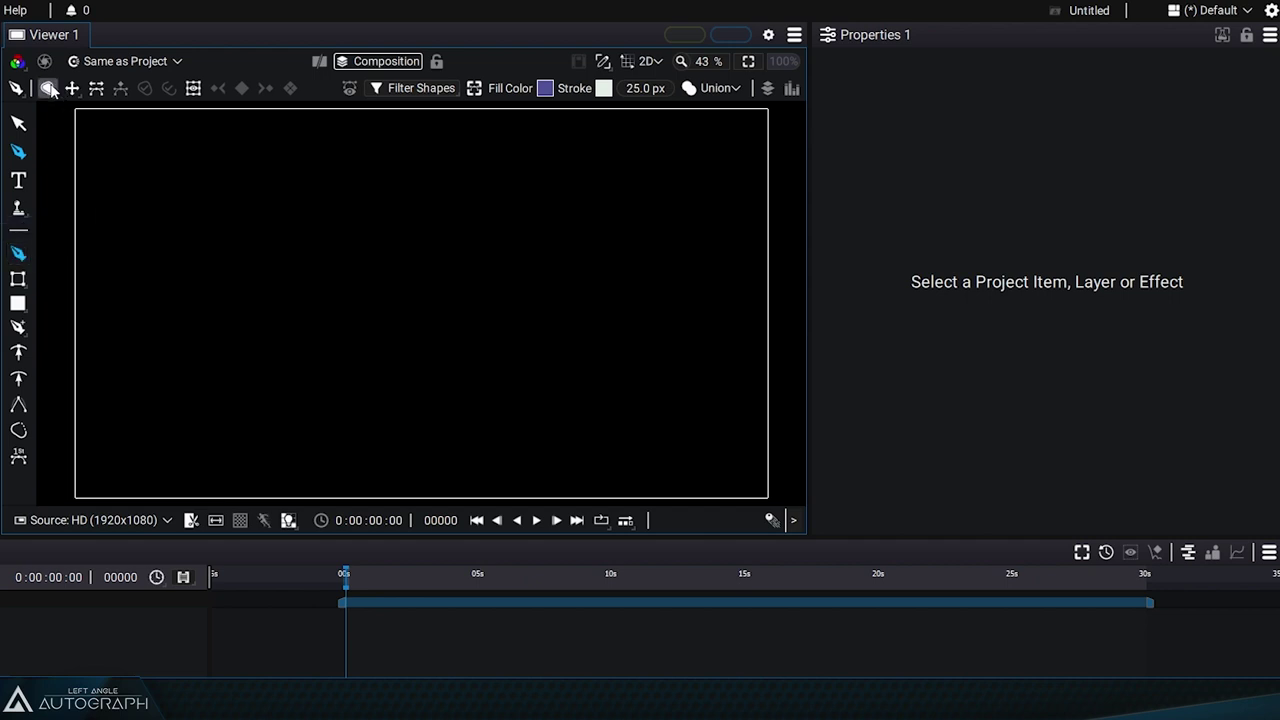
Switch the shape-style setting to Shape Stroke Style so new shapes draw as outlines
{"action": "left_click", "coordinate": [47, 88]}
{"action": "left_click", "coordinate": [150, 154]}
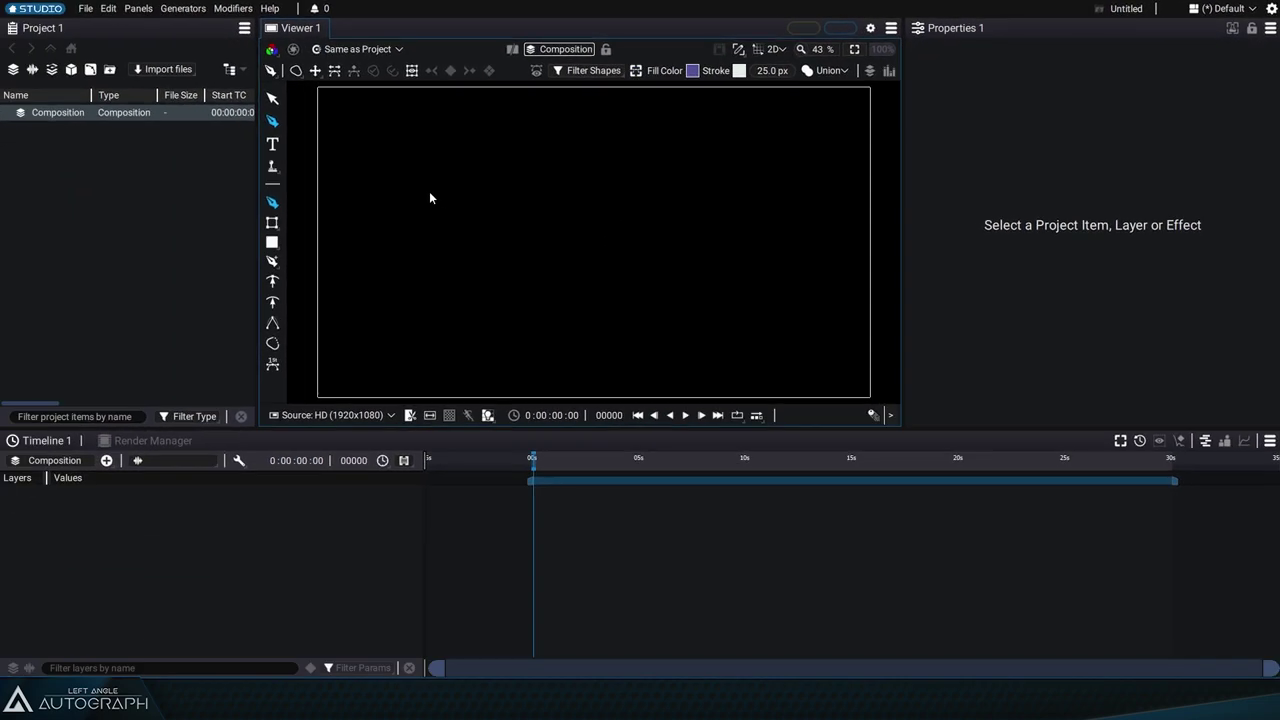
{"action": "left_click", "coordinate": [426, 193]}
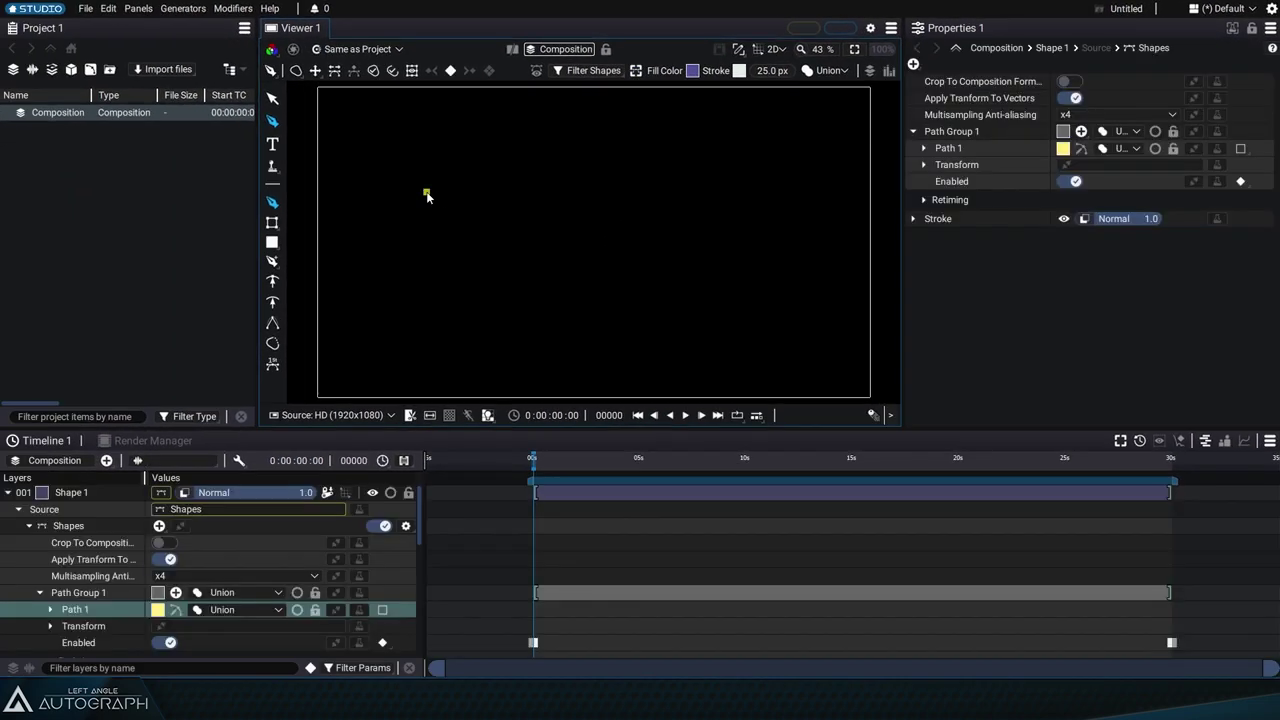
{"action": "left_click_drag", "start_coordinate": [427, 197], "coordinate": [449, 229]}
{"action": "left_click_drag", "start_coordinate": [451, 301], "coordinate": [424, 338]}
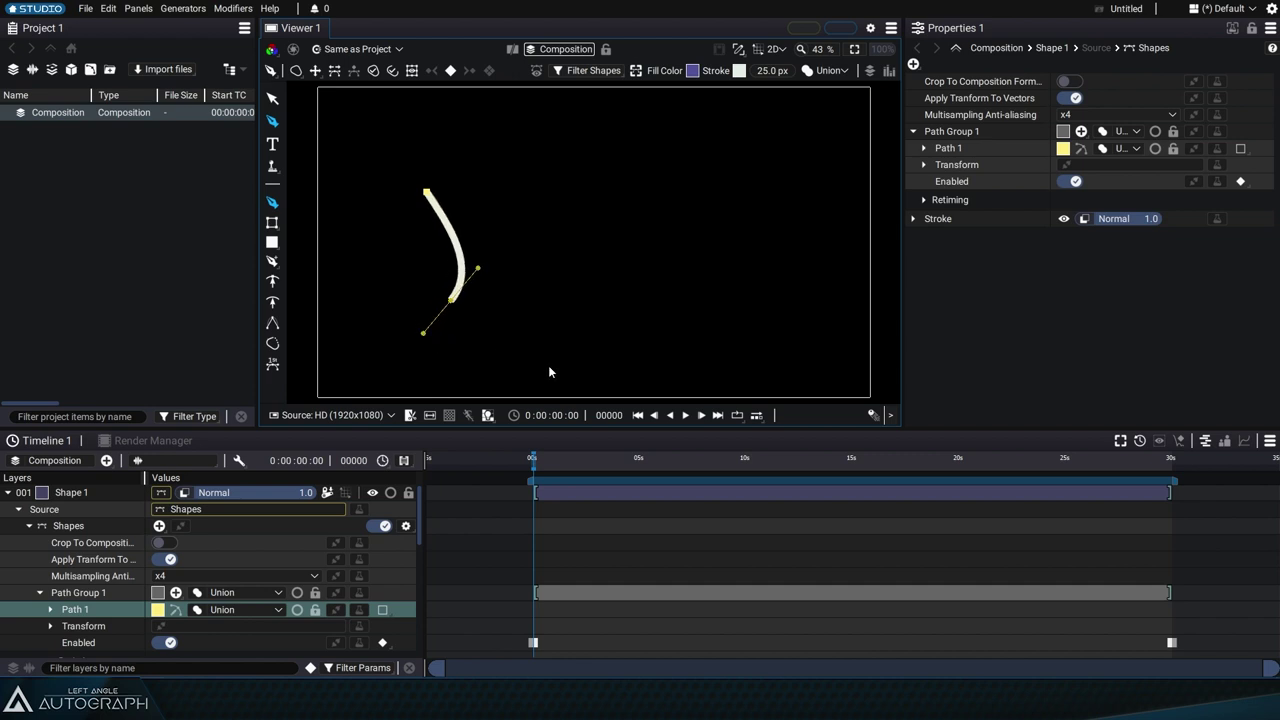
{"action": "left_click_drag", "start_coordinate": [548, 366], "coordinate": [601, 332]}
{"action": "left_click_drag", "start_coordinate": [627, 235], "coordinate": [608, 188]}
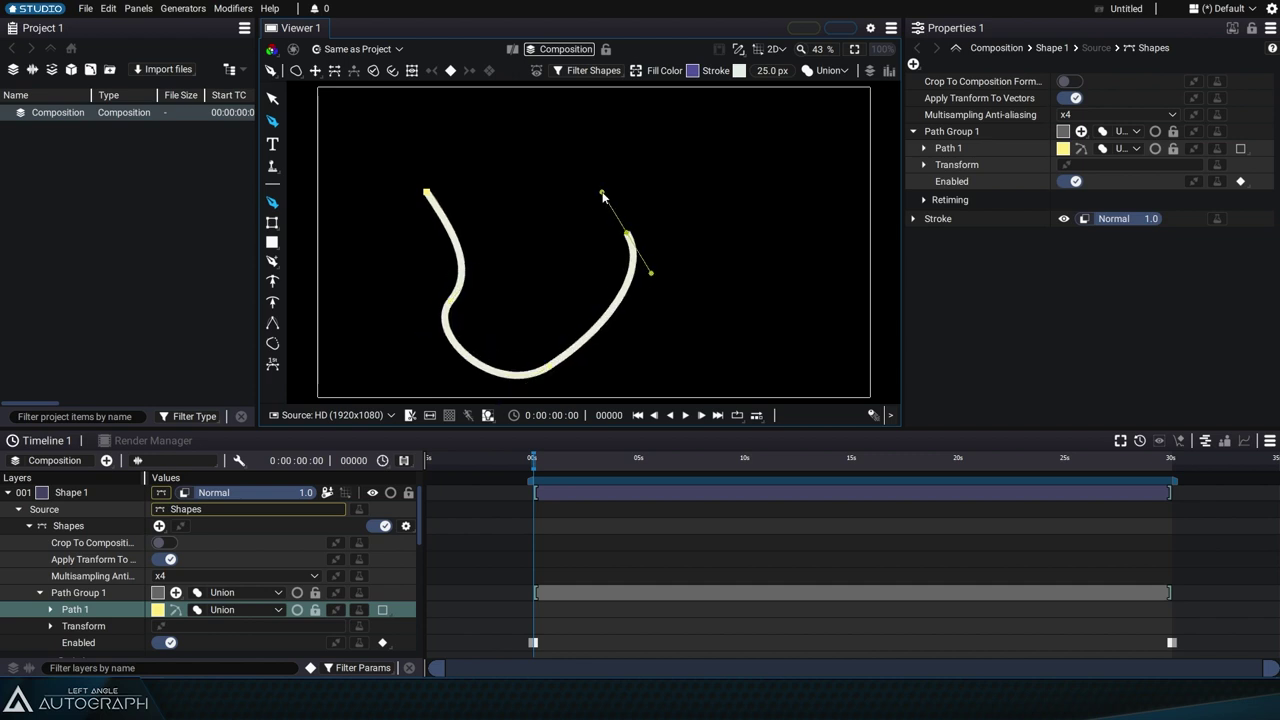
{"action": "left_click_drag", "start_coordinate": [514, 130], "coordinate": [451, 121]}
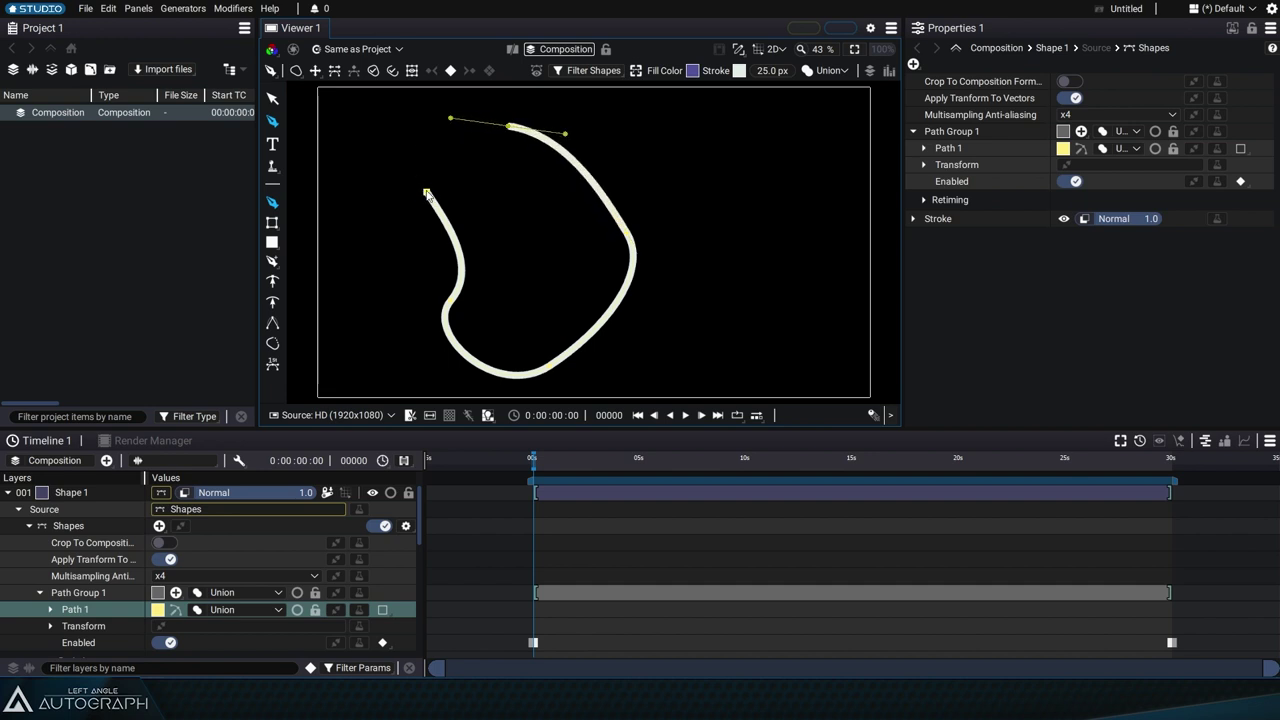
{"action": "left_click_drag", "start_coordinate": [427, 193], "coordinate": [406, 205]}
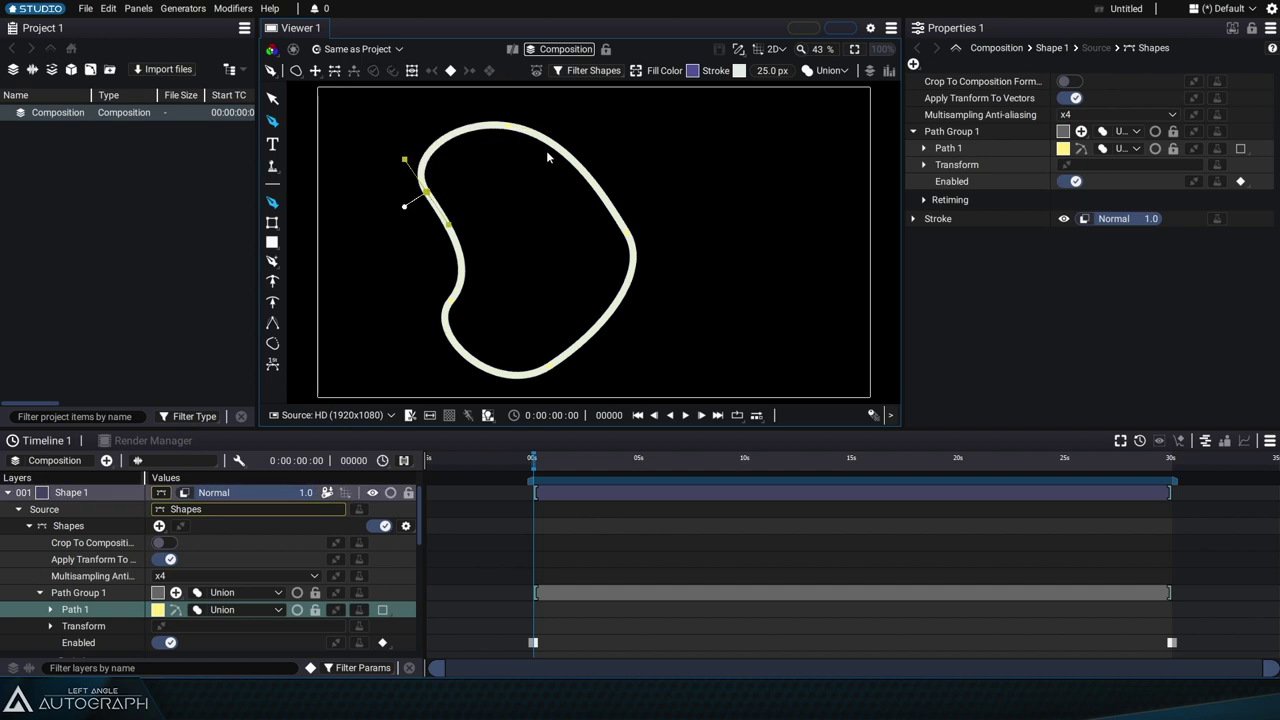
{"action": "left_click", "coordinate": [86, 493]}
{"action": "key", "text": "Delete"}
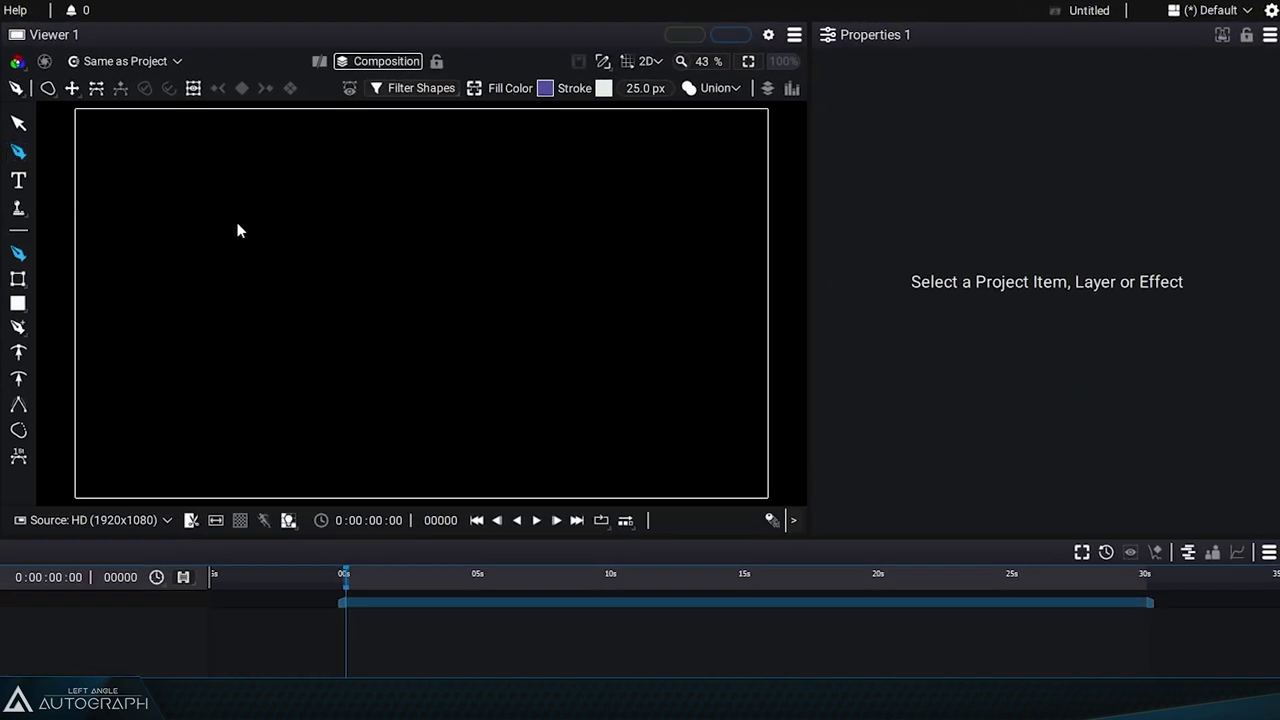
{"action": "left_click", "coordinate": [228, 196]}
{"action": "left_click", "coordinate": [236, 222]}
{"action": "left_click", "coordinate": [245, 250]}
{"action": "left_click", "coordinate": [230, 377]}
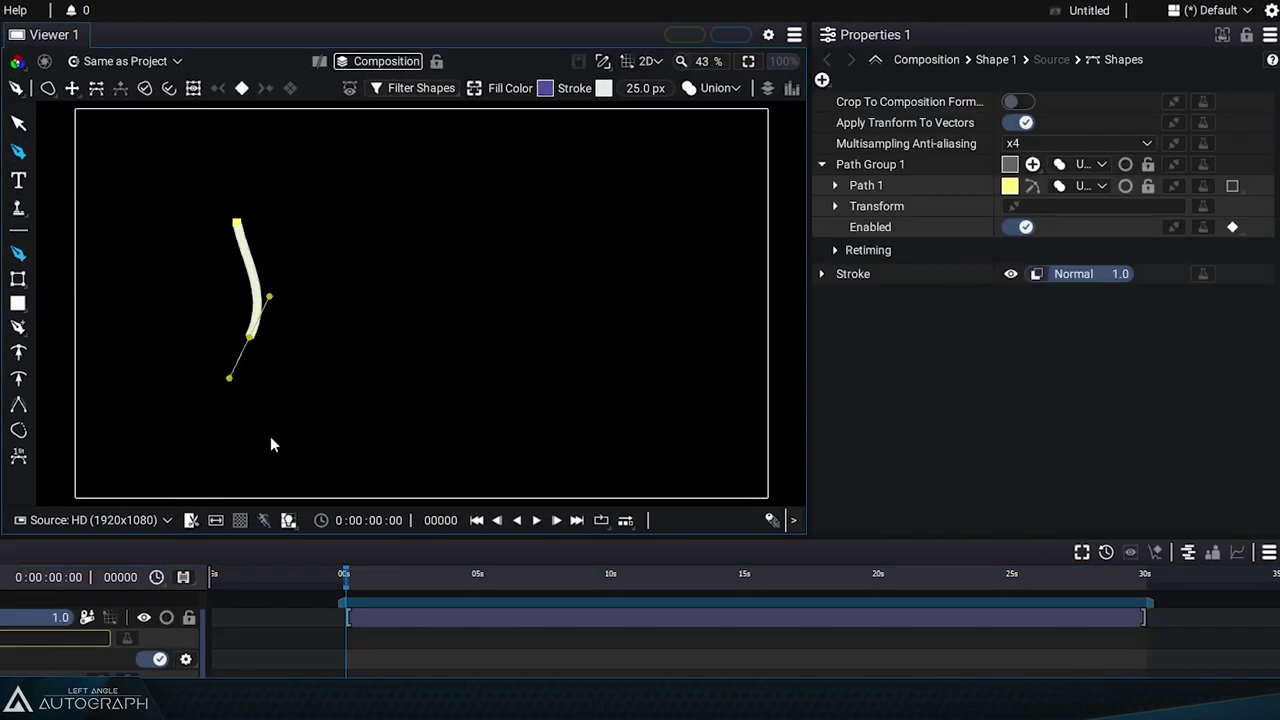
{"action": "left_click_drag", "start_coordinate": [272, 440], "coordinate": [318, 459]}
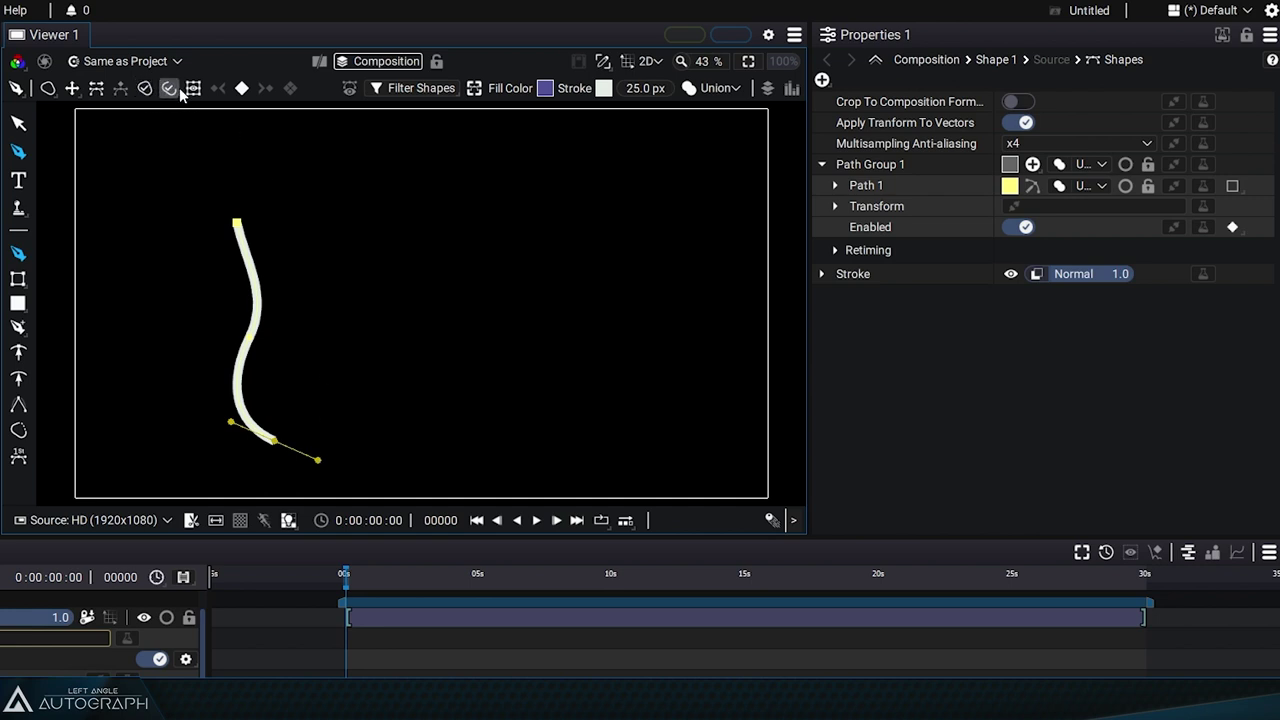
{"action": "left_click", "coordinate": [400, 407]}
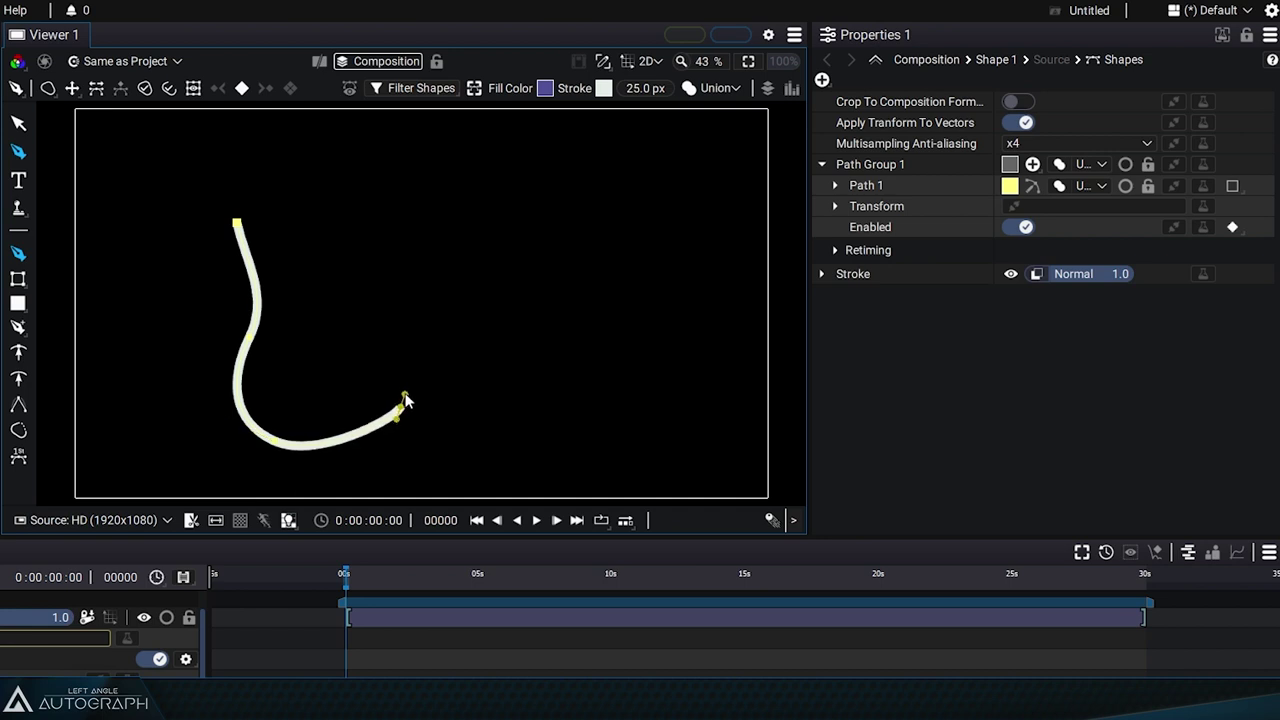
{"action": "left_click_drag", "start_coordinate": [397, 252], "coordinate": [300, 148]}
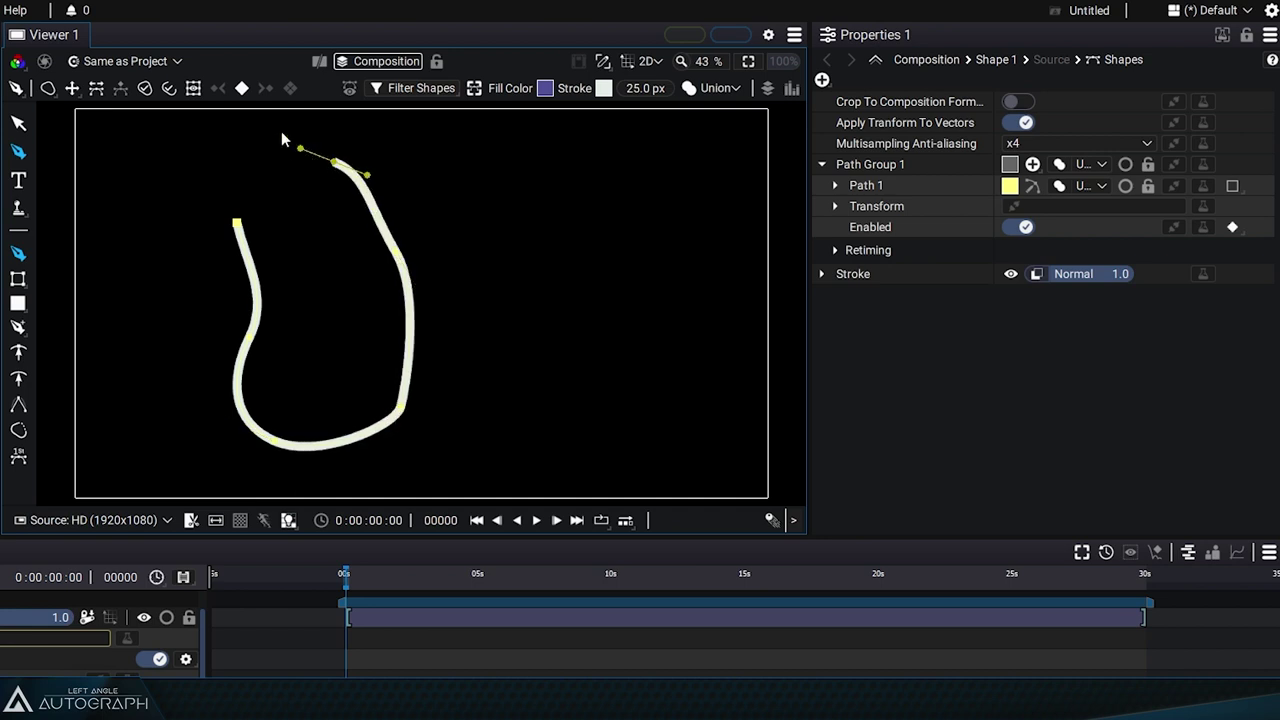
{"action": "left_click", "coordinate": [145, 89]}
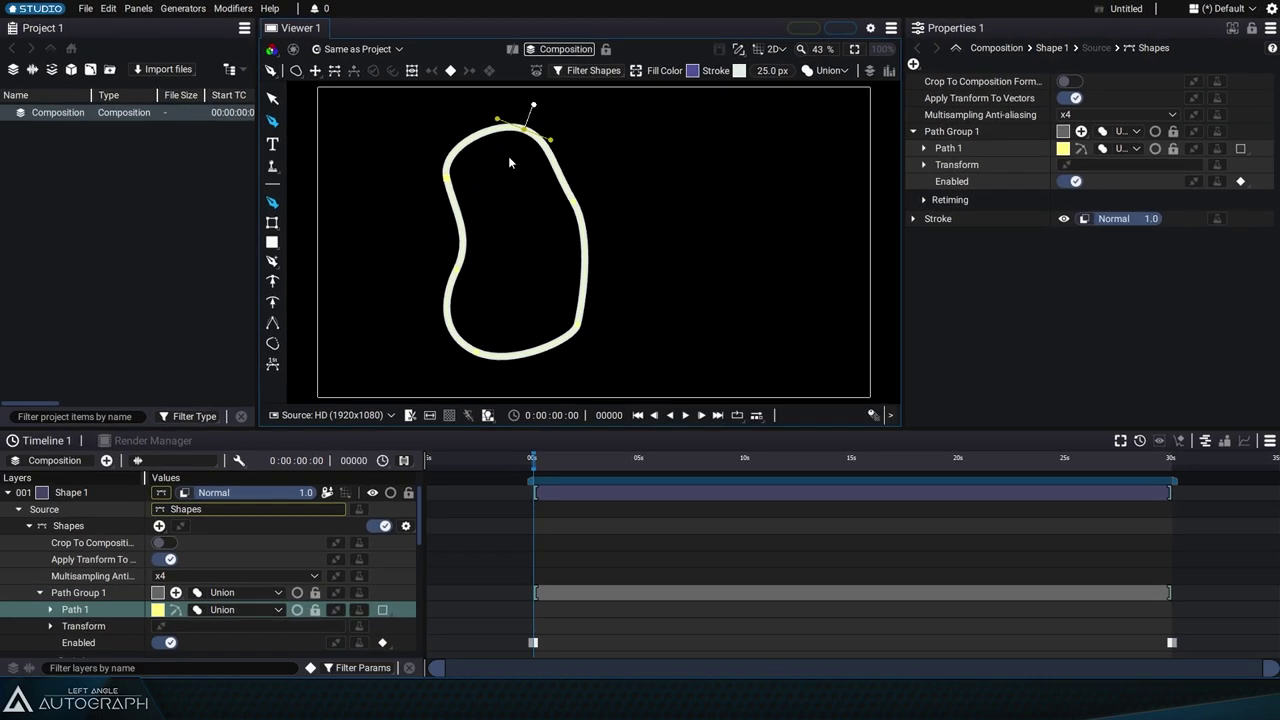
{"action": "left_click", "coordinate": [86, 491]}
{"action": "key", "text": "Delete"}
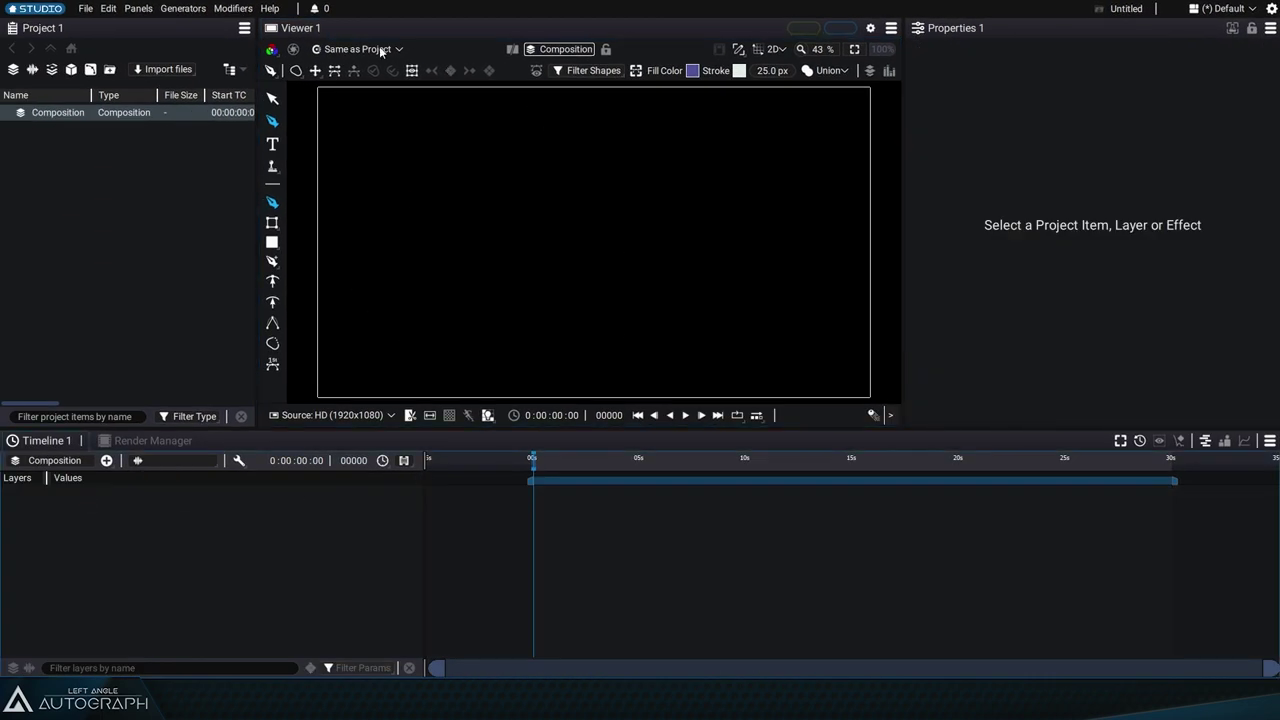
{"action": "left_click_drag", "start_coordinate": [465, 236], "coordinate": [490, 264]}
{"action": "left_click_drag", "start_coordinate": [532, 361], "coordinate": [634, 361]}
{"action": "left_click_drag", "start_coordinate": [669, 257], "coordinate": [659, 211]}
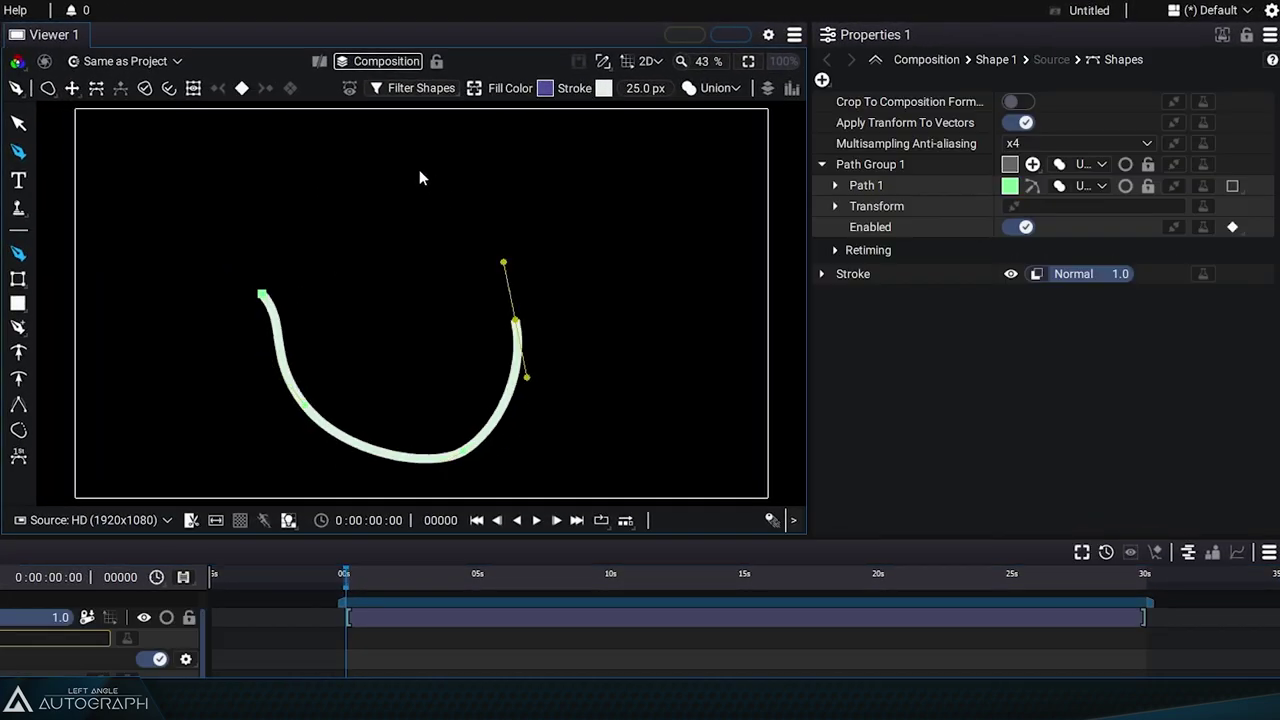
{"action": "left_click_drag", "start_coordinate": [300, 157], "coordinate": [277, 163]}
{"action": "key", "text": "Return"}
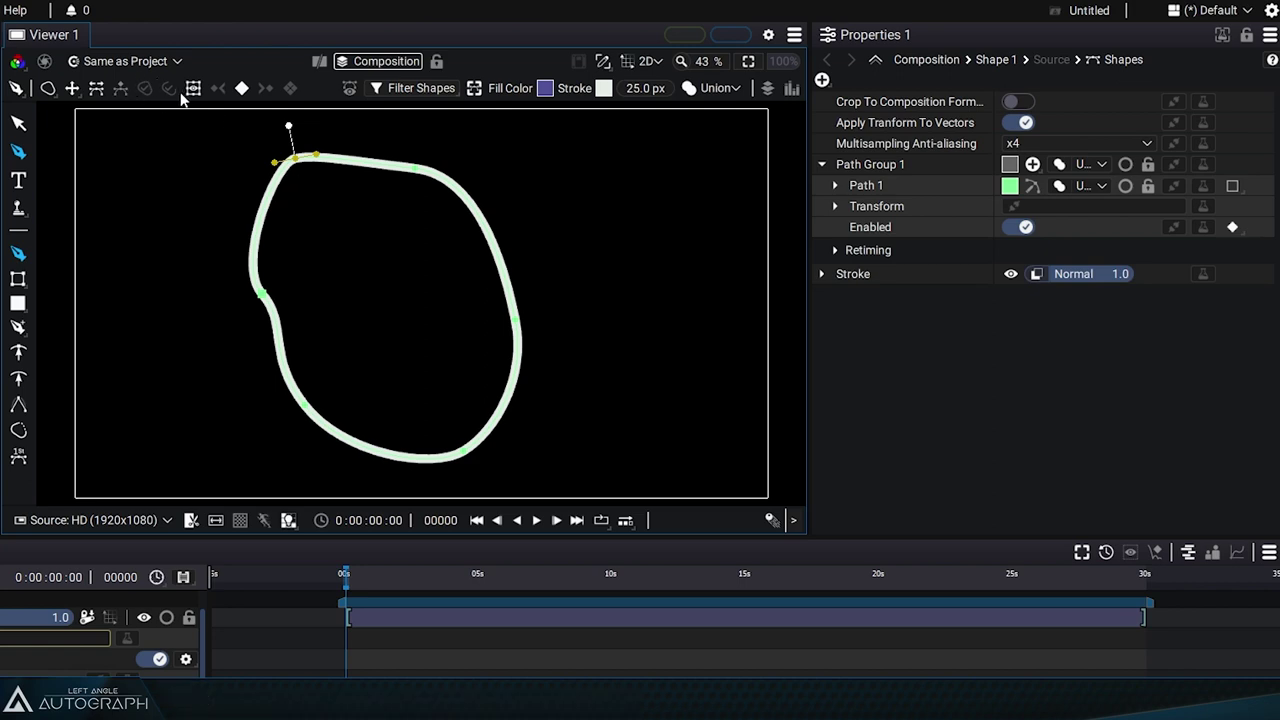
{"action": "left_click_drag", "start_coordinate": [296, 158], "coordinate": [258, 167]}
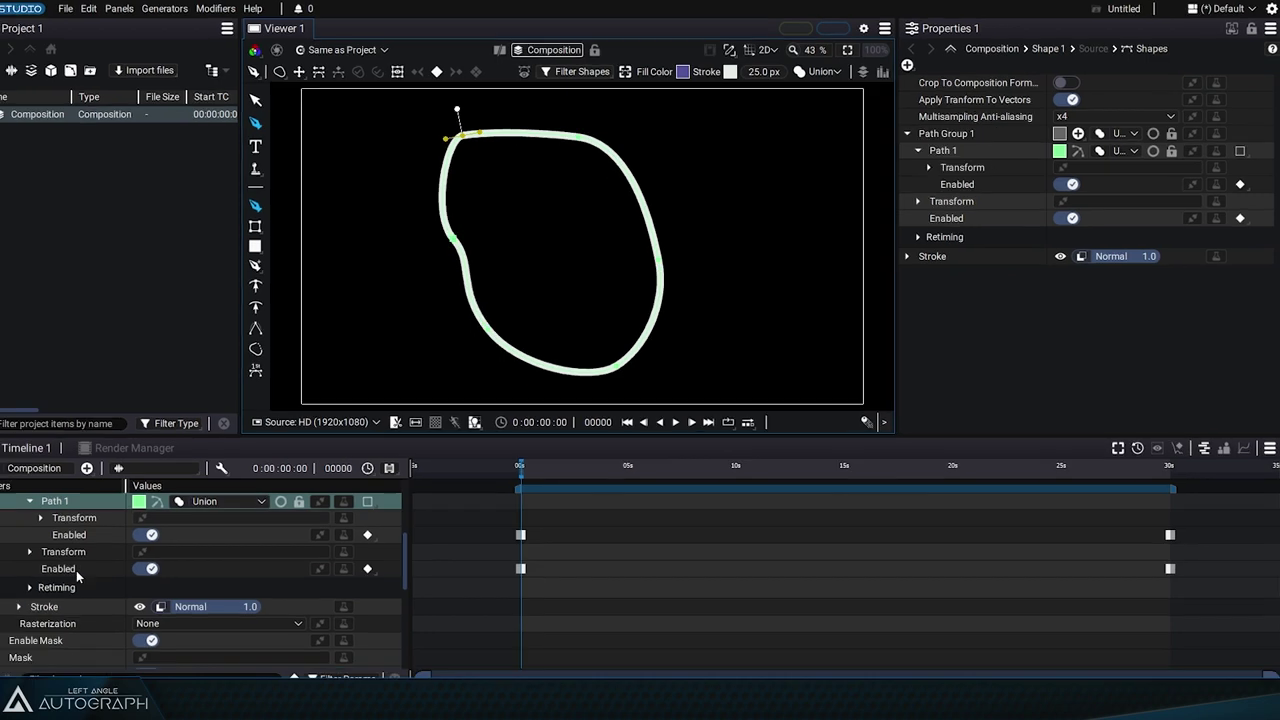
{"action": "scroll", "coordinate": [78, 504], "scroll_direction": "up", "scroll_amount": 4}
{"action": "left_click", "coordinate": [77, 496]}
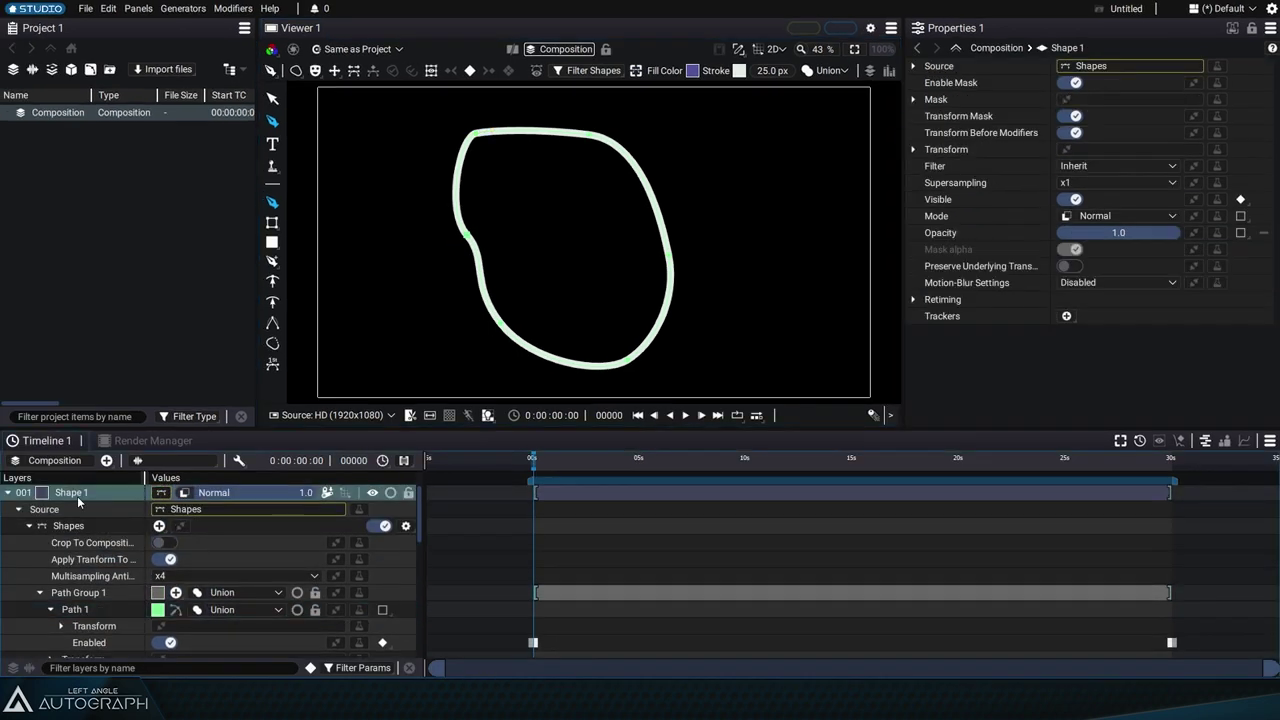
{"action": "key", "text": "Delete"}
Draw a U-shaped curve from three bezier points and validate it as an open path
{"action": "left_click_drag", "start_coordinate": [443, 188], "coordinate": [450, 201]}
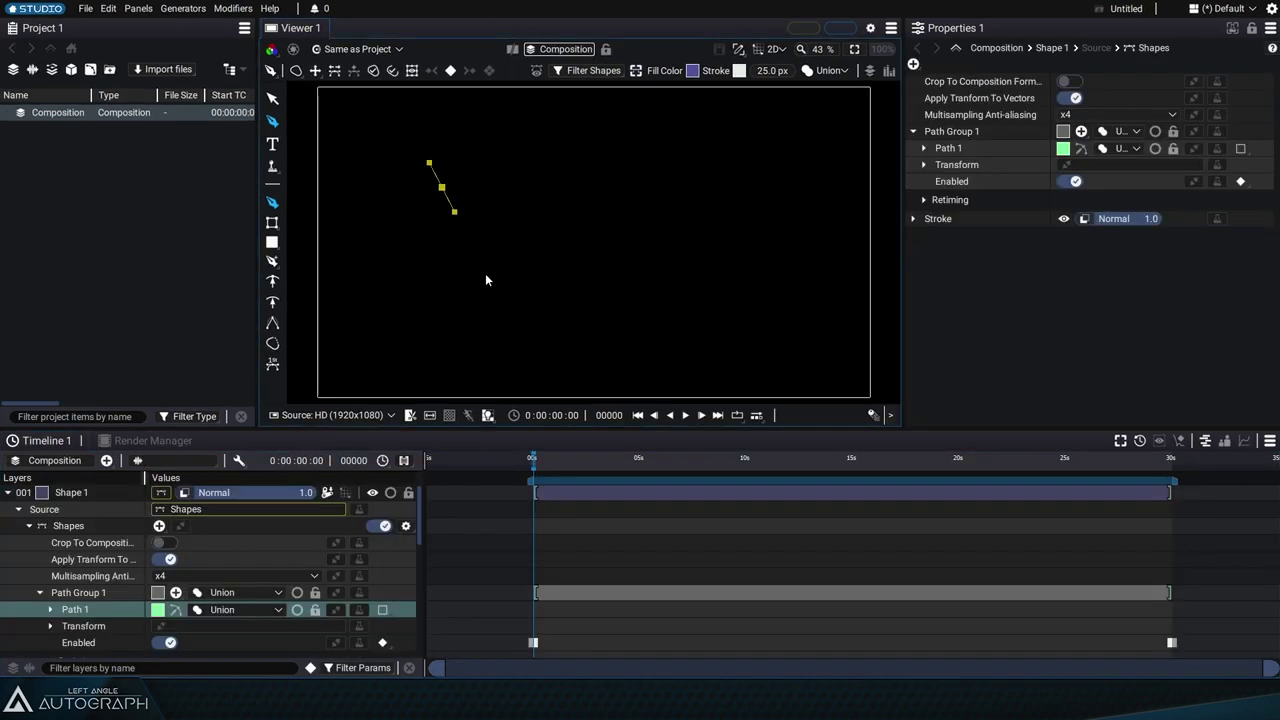
{"action": "left_click_drag", "start_coordinate": [547, 357], "coordinate": [587, 364]}
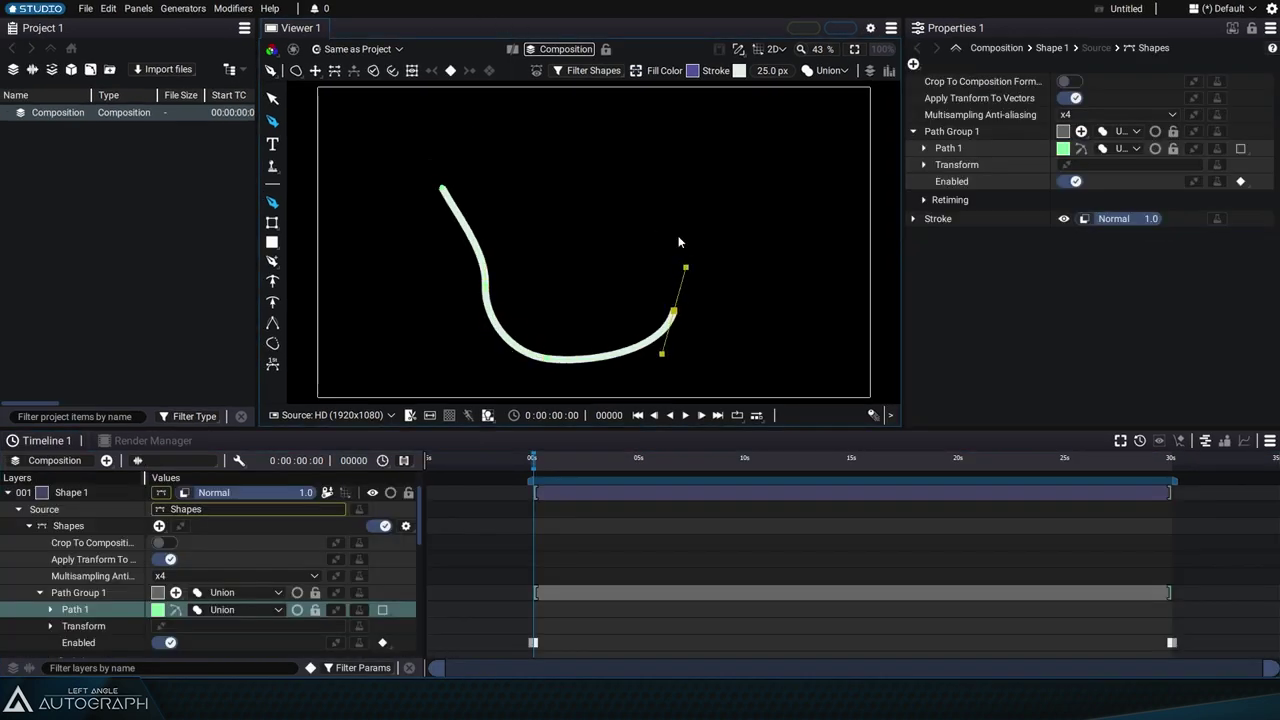
{"action": "left_click_drag", "start_coordinate": [633, 160], "coordinate": [590, 120]}
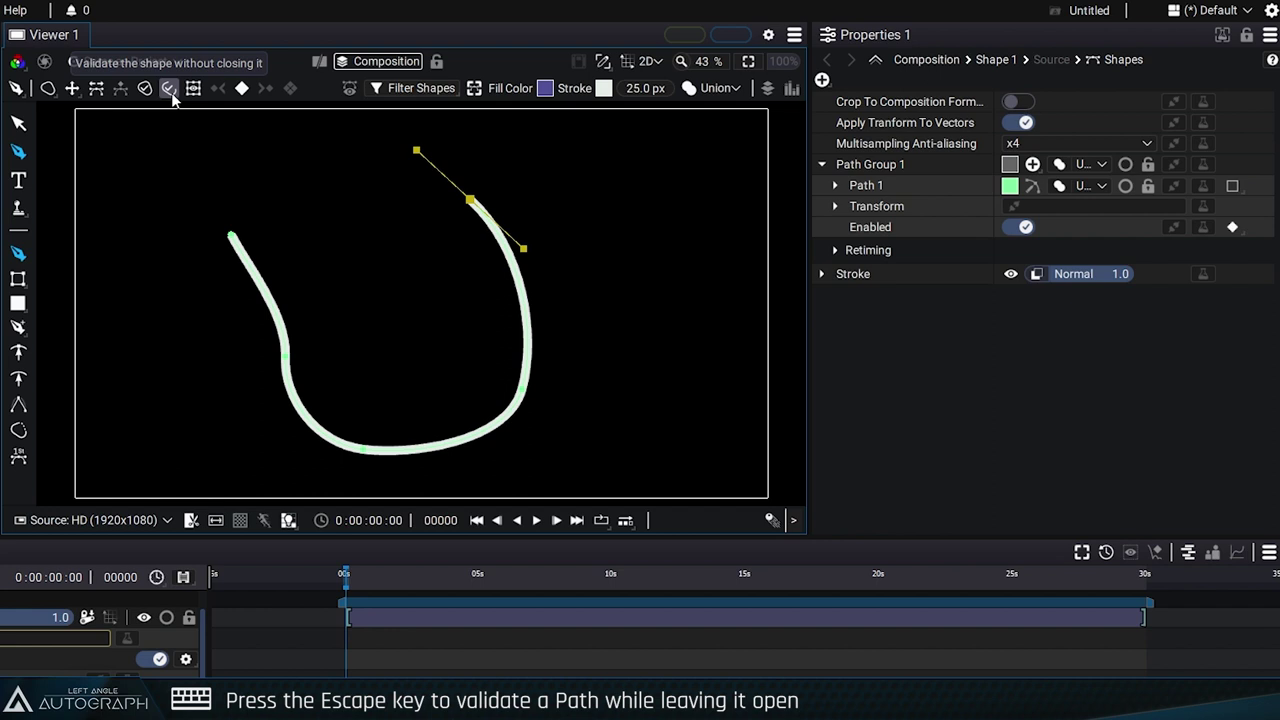
{"action": "left_click", "coordinate": [170, 90]}
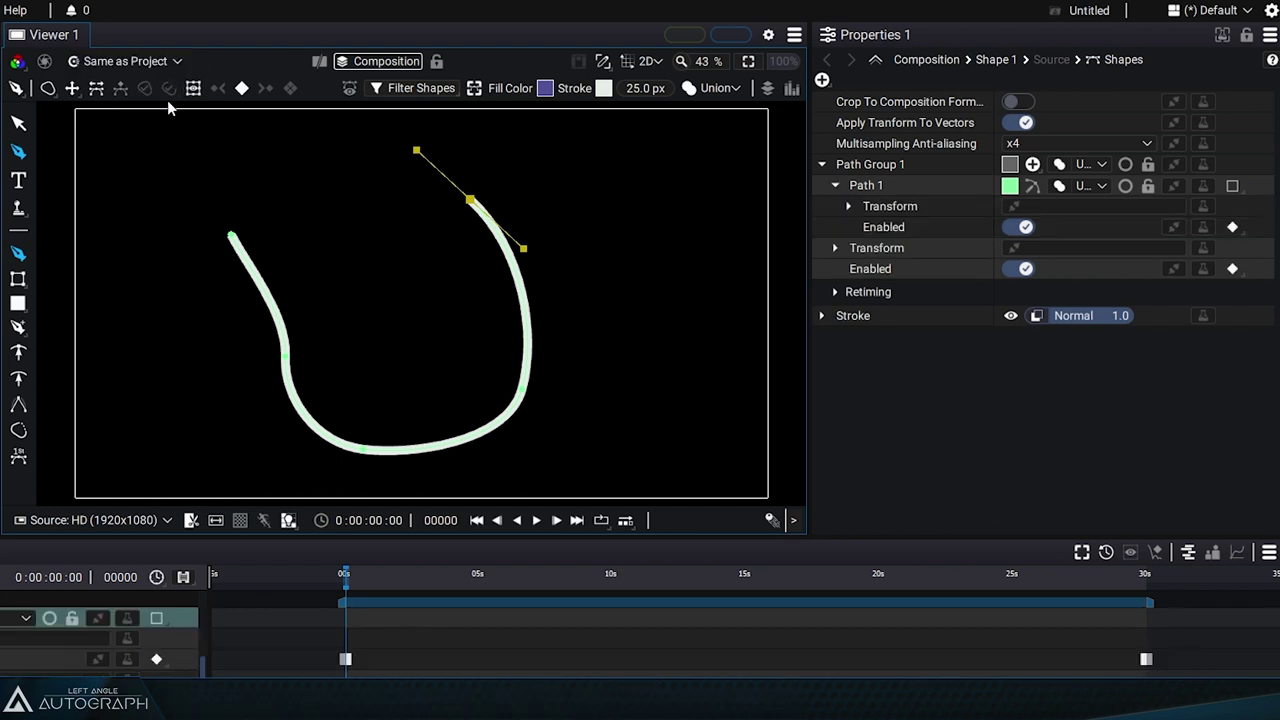
Add reshaping points on the curve's bottom and left, curve the left endpoint, and close the loop
{"action": "left_click", "coordinate": [20, 255]}
{"action": "mouse_move", "coordinate": [363, 449]}
{"action": "left_mouse_down"}
{"action": "mouse_move", "coordinate": [266, 443]}
{"action": "mouse_move", "coordinate": [351, 423]}
{"action": "mouse_move", "coordinate": [373, 465]}
{"action": "left_mouse_up"}
{"action": "left_click_drag", "start_coordinate": [291, 360], "coordinate": [327, 346]}
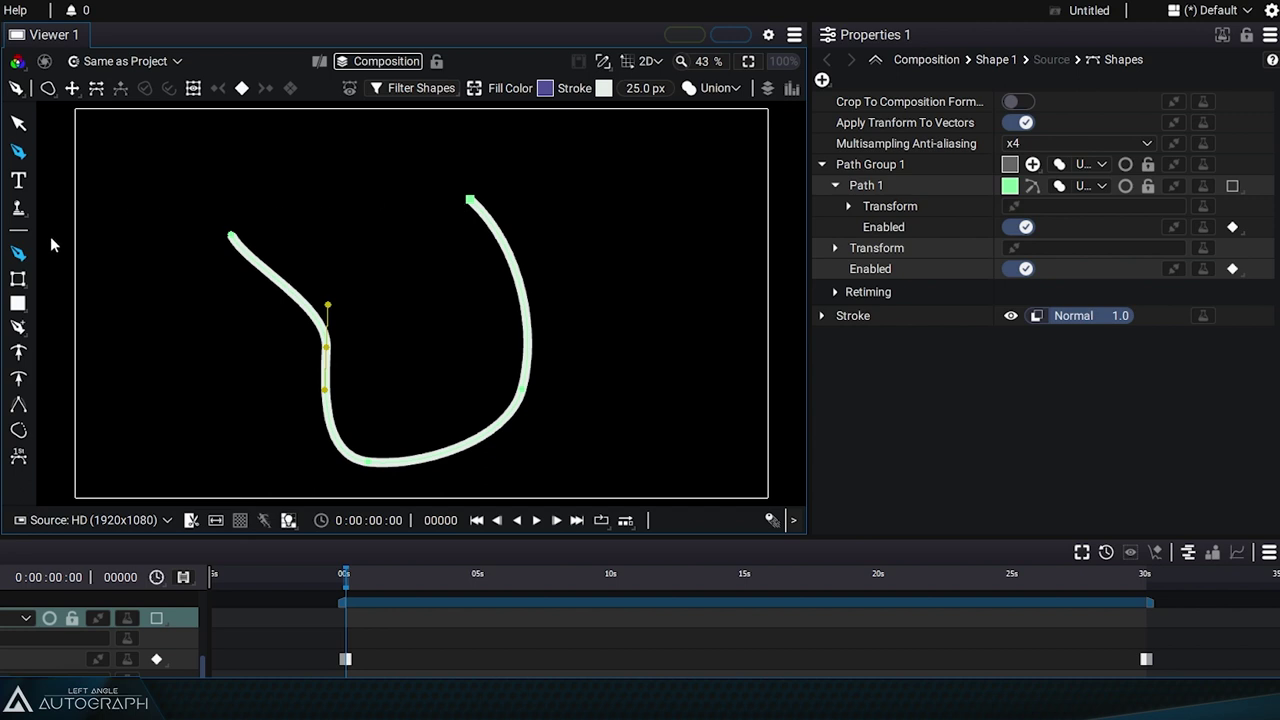
{"action": "left_click_drag", "start_coordinate": [233, 240], "coordinate": [200, 197]}
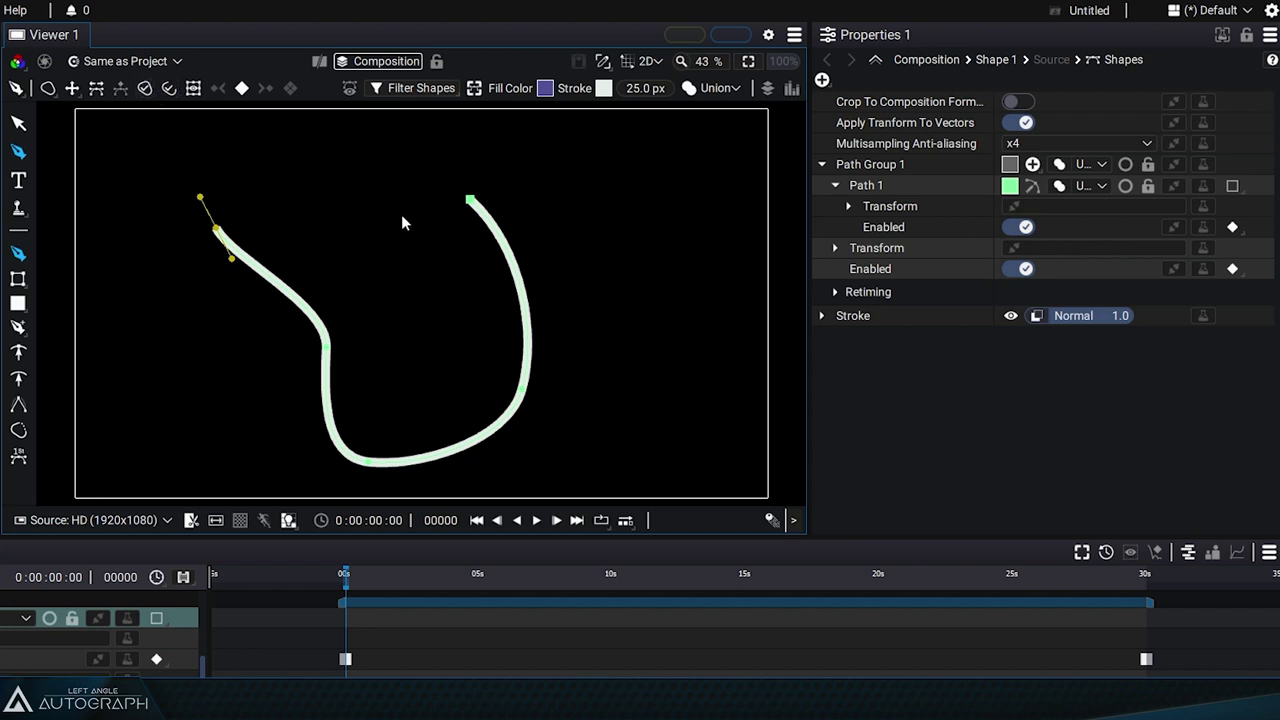
{"action": "left_click", "coordinate": [470, 204]}
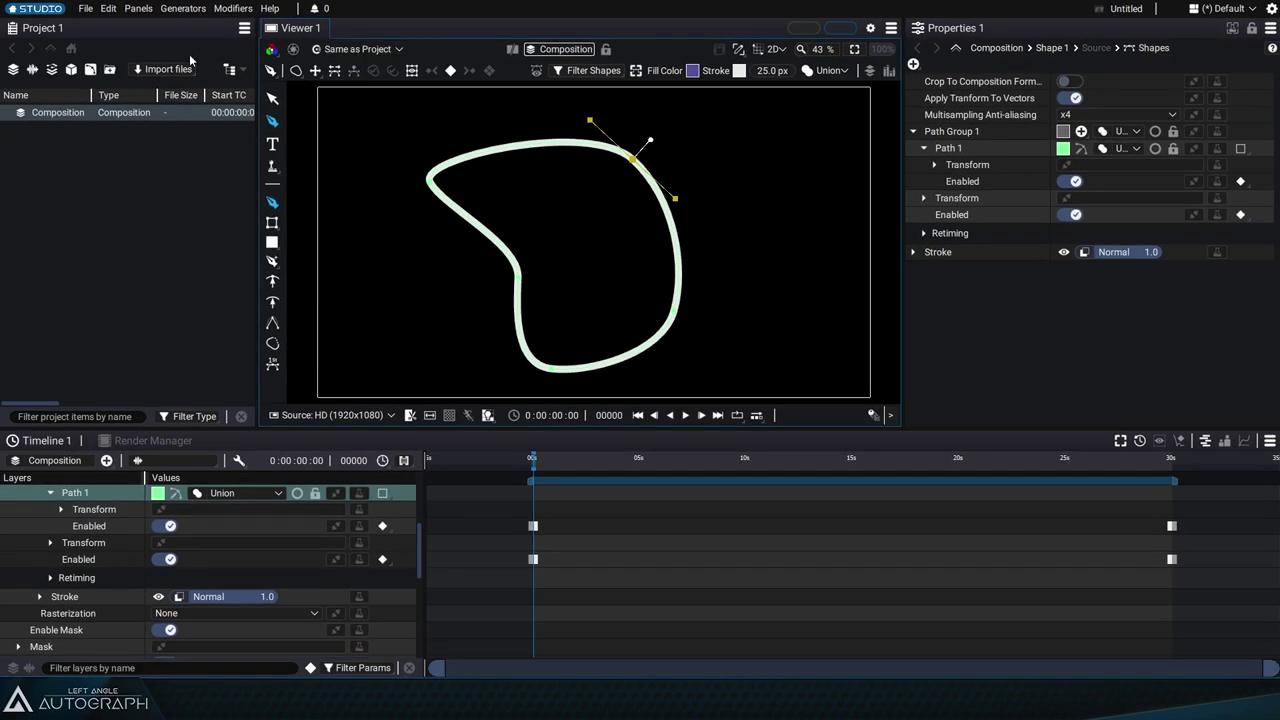
Undo Close Shape from the Edit menu so the curve is open again
{"action": "left_click", "coordinate": [108, 8]}
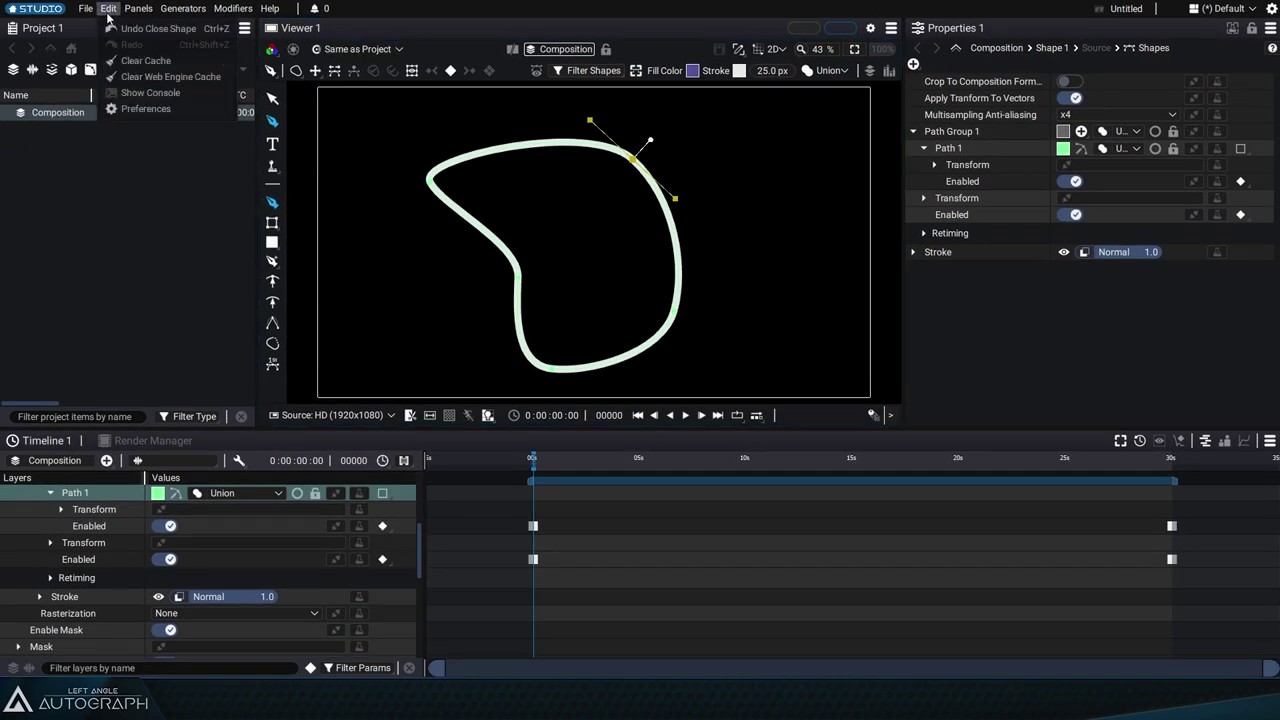
{"action": "left_click", "coordinate": [125, 24]}
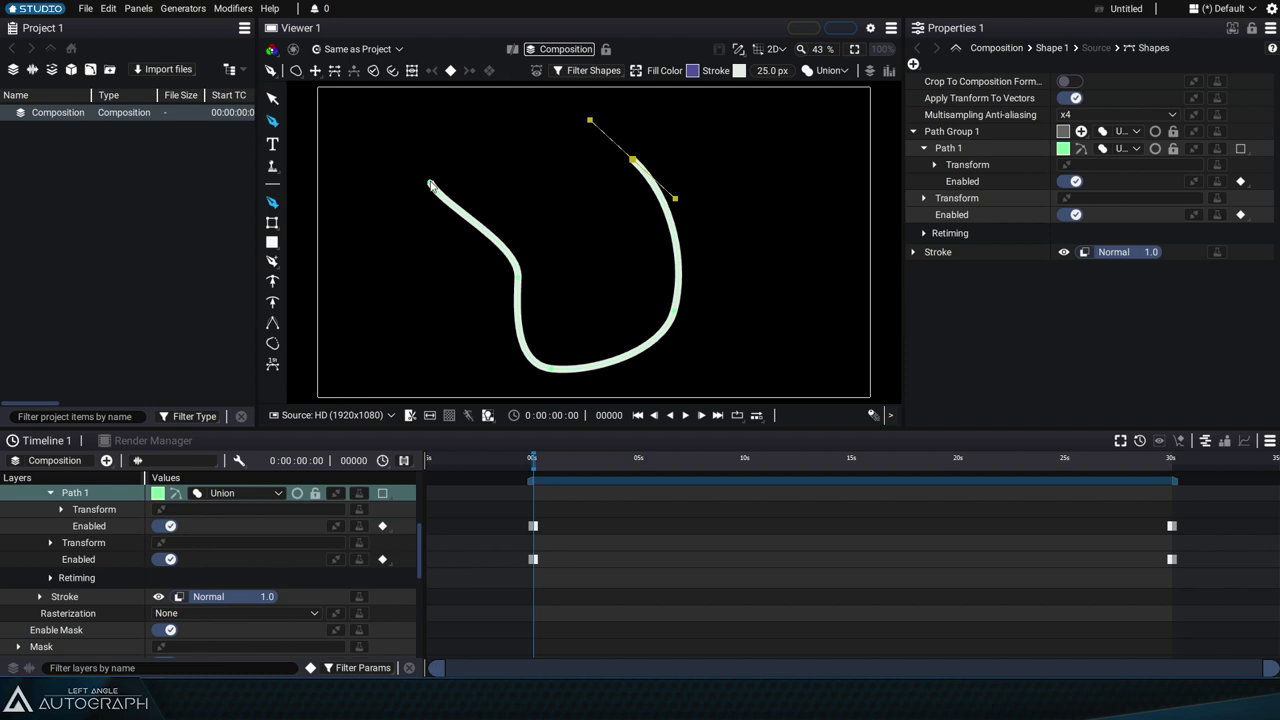
{"action": "left_click", "coordinate": [370, 72]}
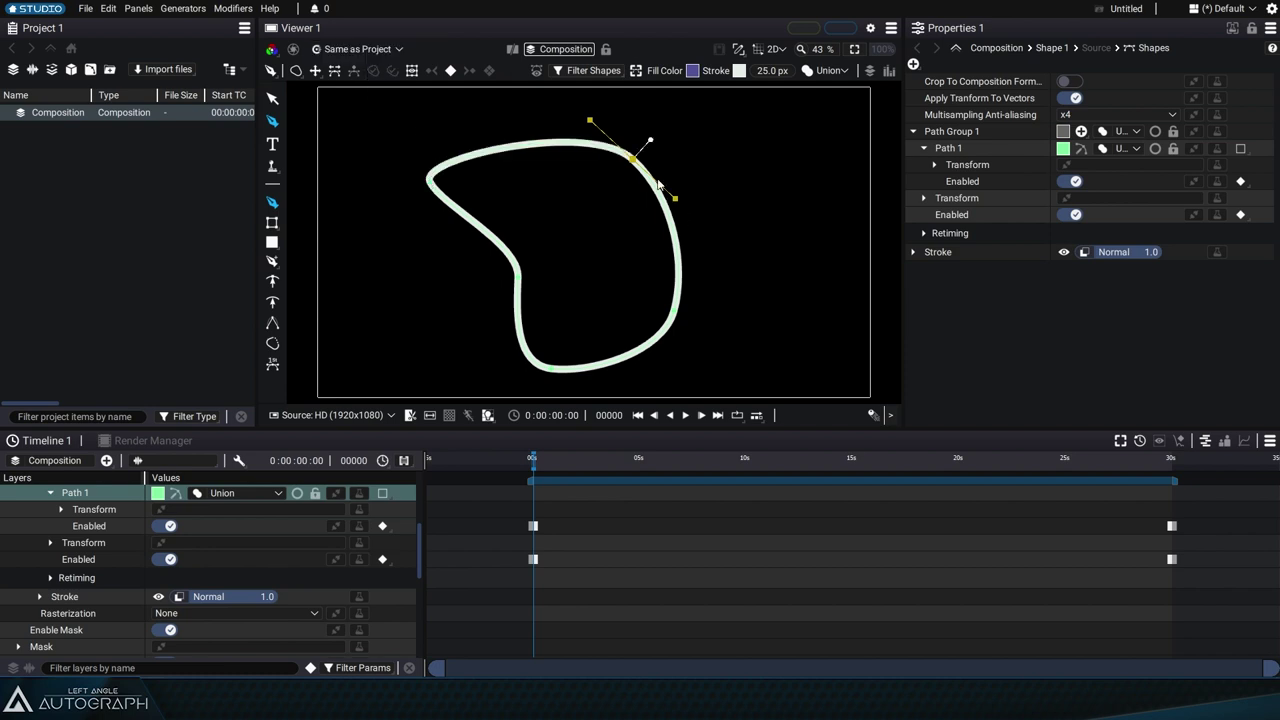
{"action": "left_click", "coordinate": [108, 8]}
{"action": "left_click", "coordinate": [125, 24]}
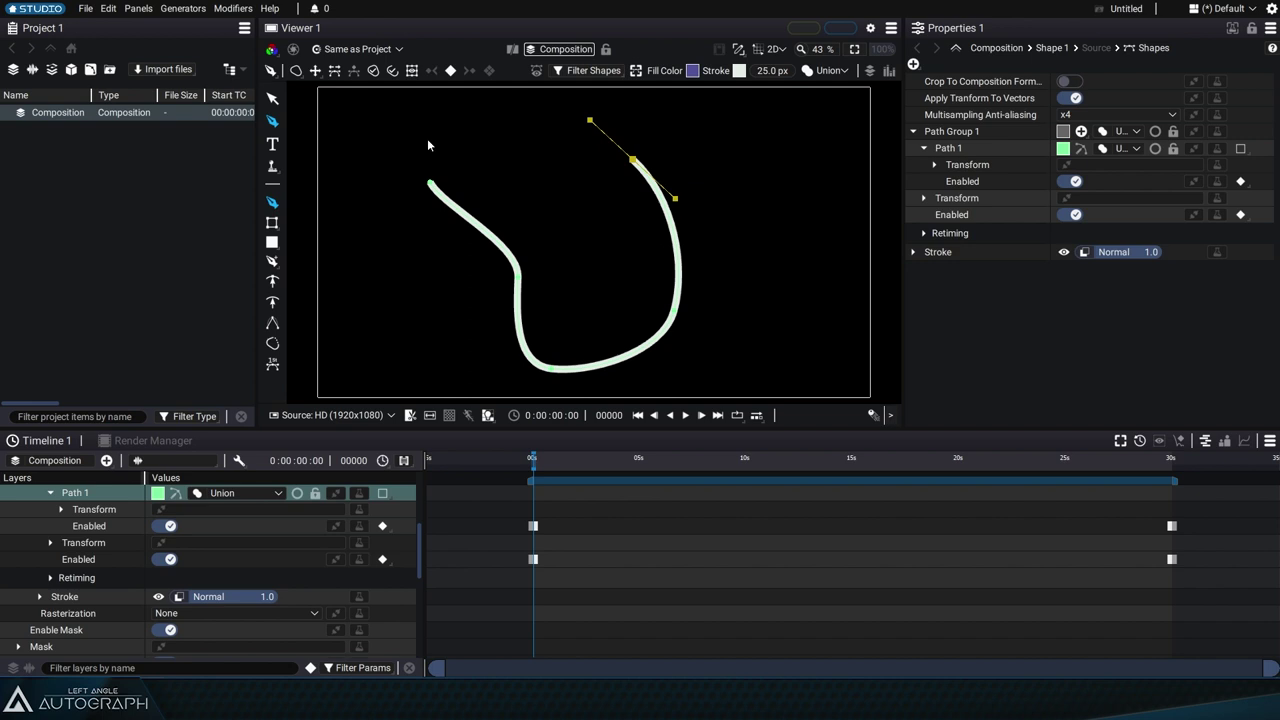
{"action": "left_click", "coordinate": [393, 71]}
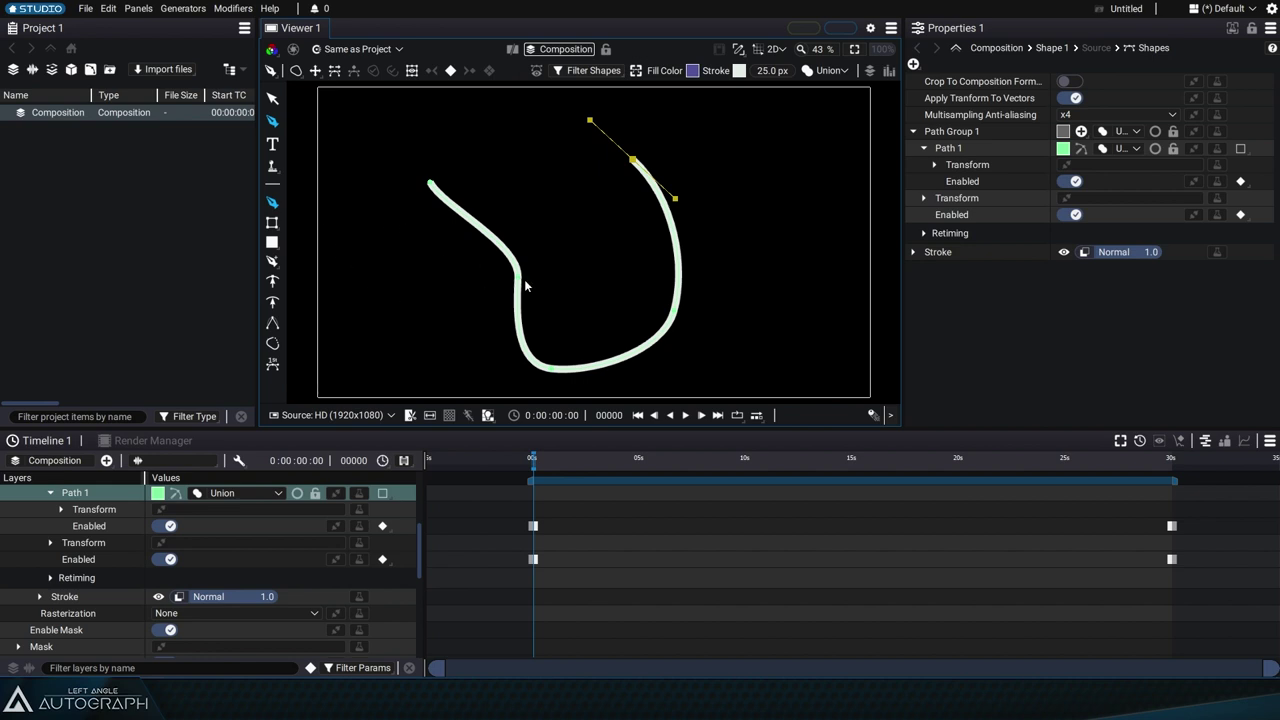
Reshape the curve's left part and nudge its start point down-left
{"action": "mouse_move", "coordinate": [520, 286]}
{"action": "left_mouse_down"}
{"action": "mouse_move", "coordinate": [463, 286]}
{"action": "mouse_move", "coordinate": [520, 263]}
{"action": "left_mouse_up"}
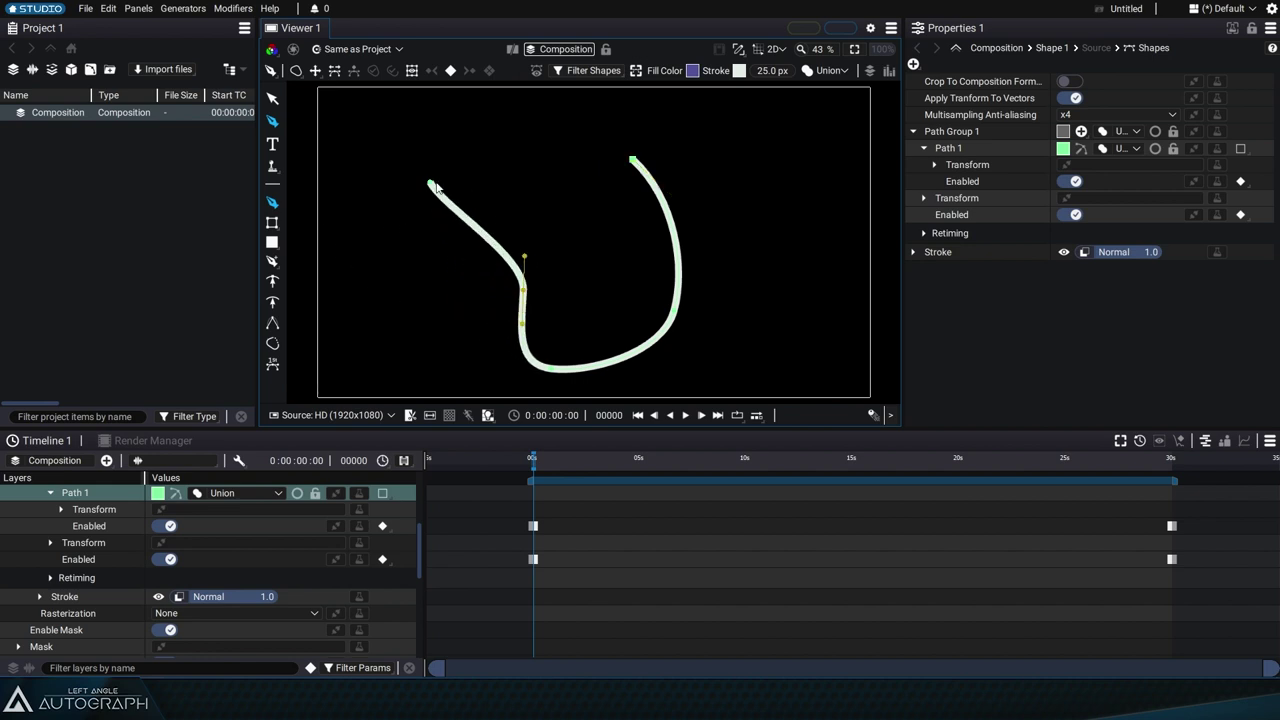
{"action": "left_click", "coordinate": [432, 186]}
{"action": "key", "text": "Return"}
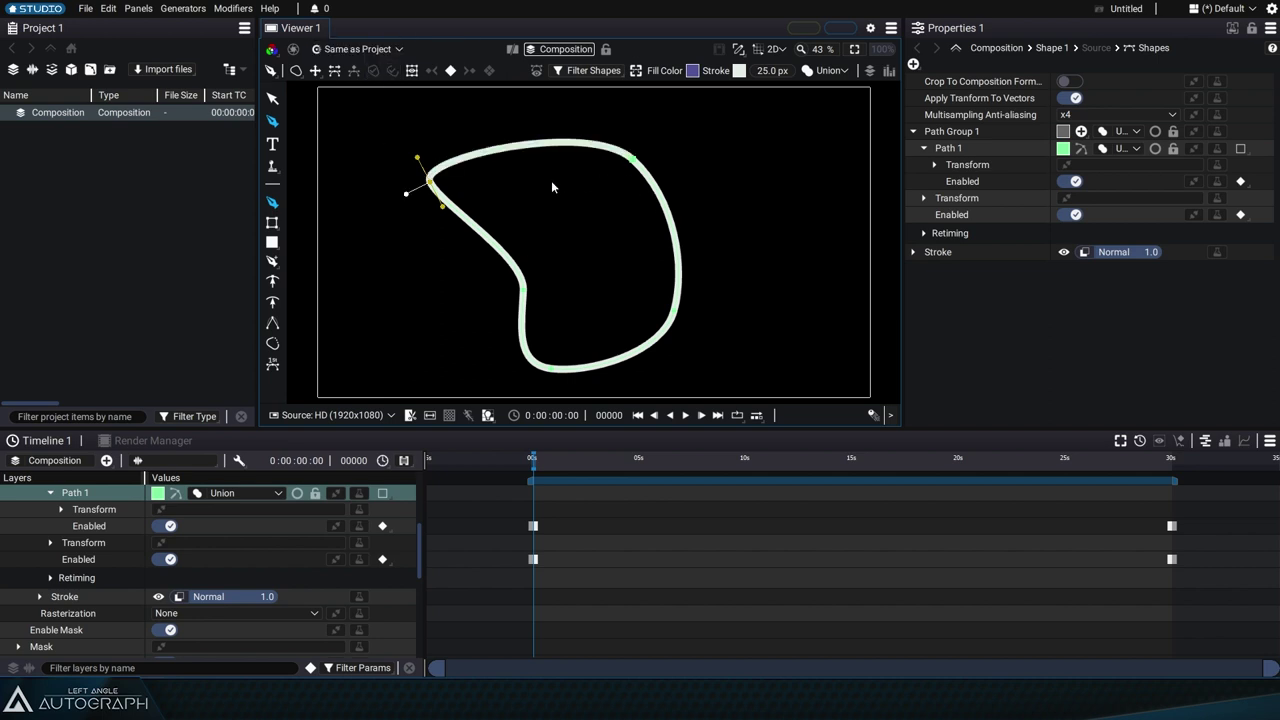
{"action": "key", "text": "ctrl+z"}
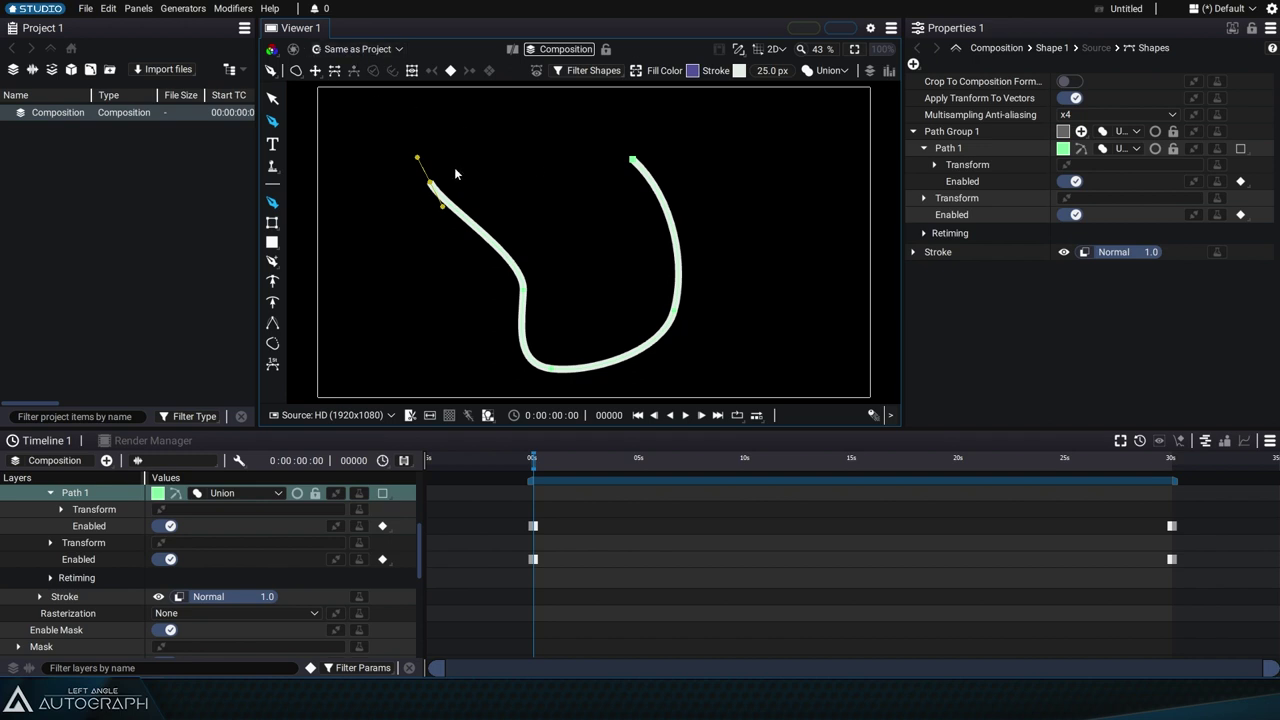
{"action": "left_click_drag", "start_coordinate": [432, 186], "coordinate": [474, 218]}
Set new shapes to Shape Fill Style and delete the Shape 1 layer
{"action": "key", "text": "Escape"}
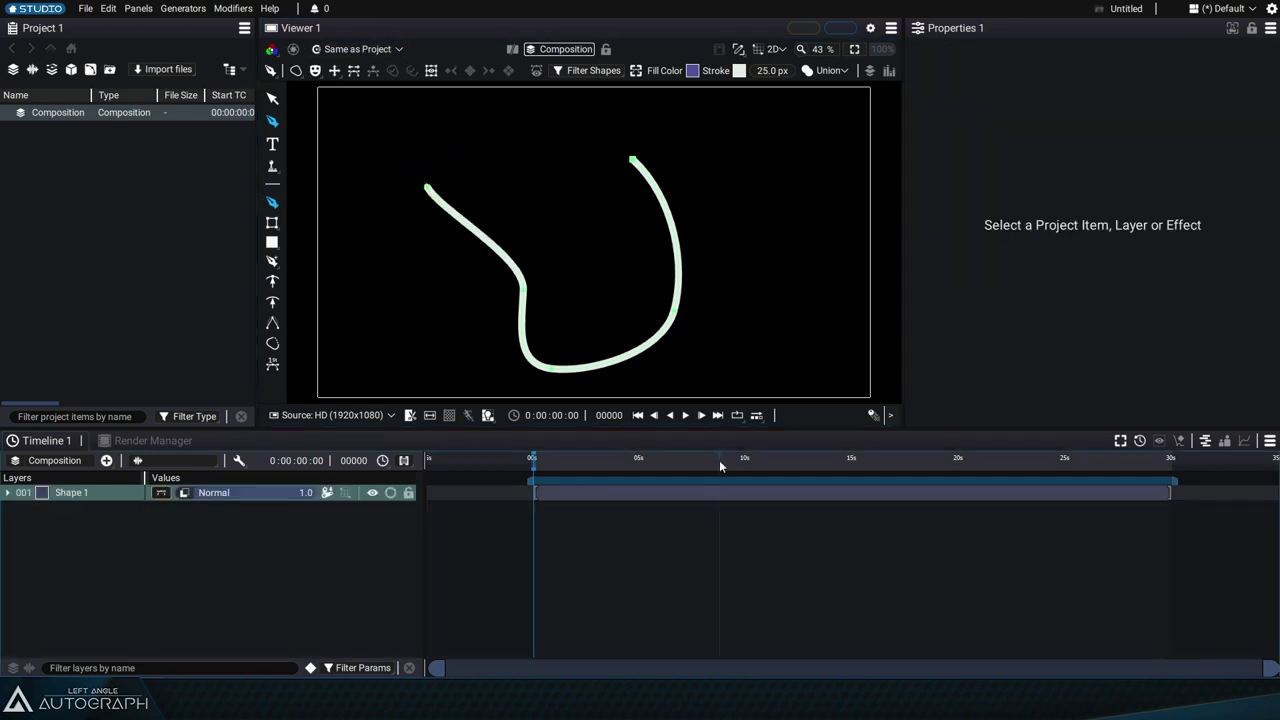
{"action": "left_click", "coordinate": [95, 492]}
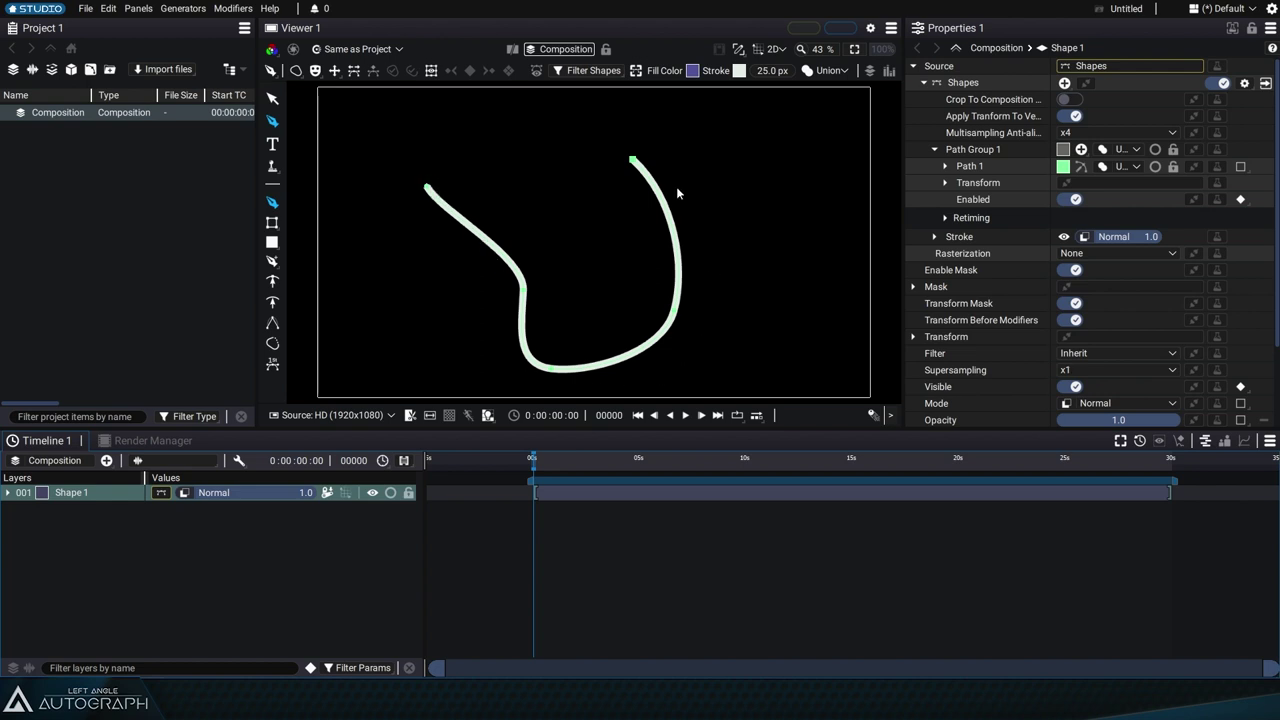
{"action": "left_click", "coordinate": [296, 74]}
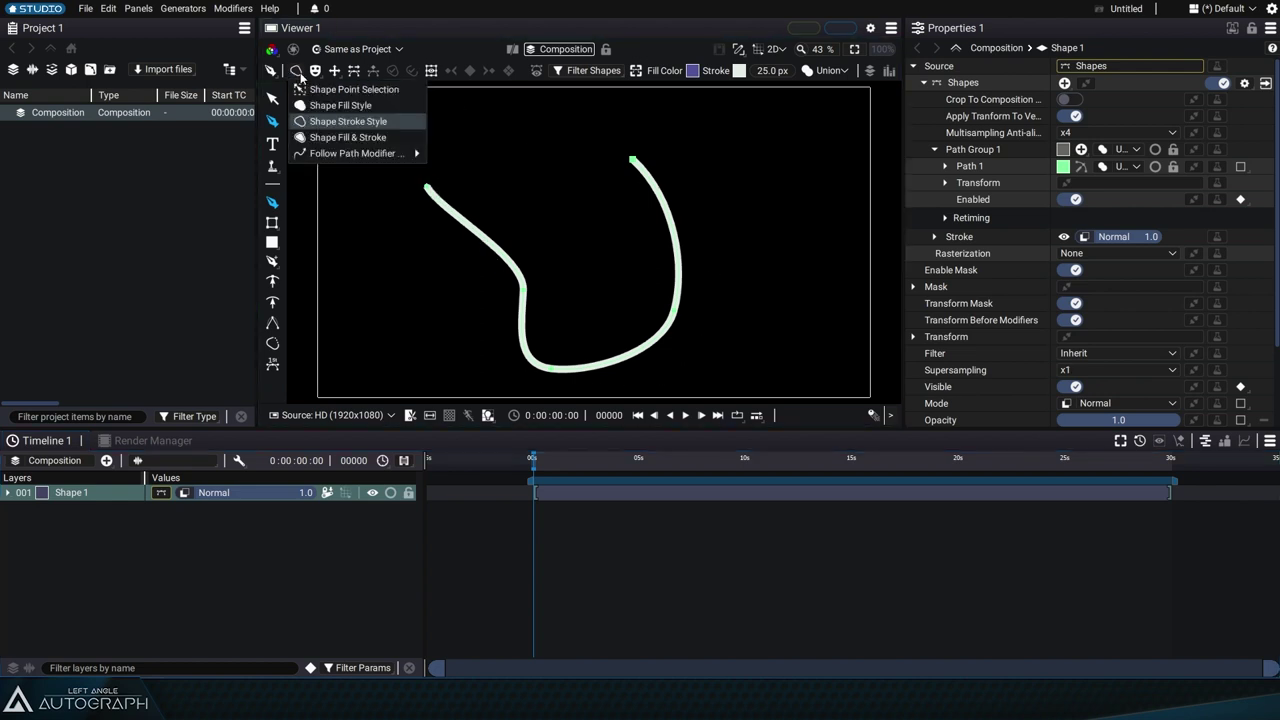
{"action": "left_click", "coordinate": [340, 105]}
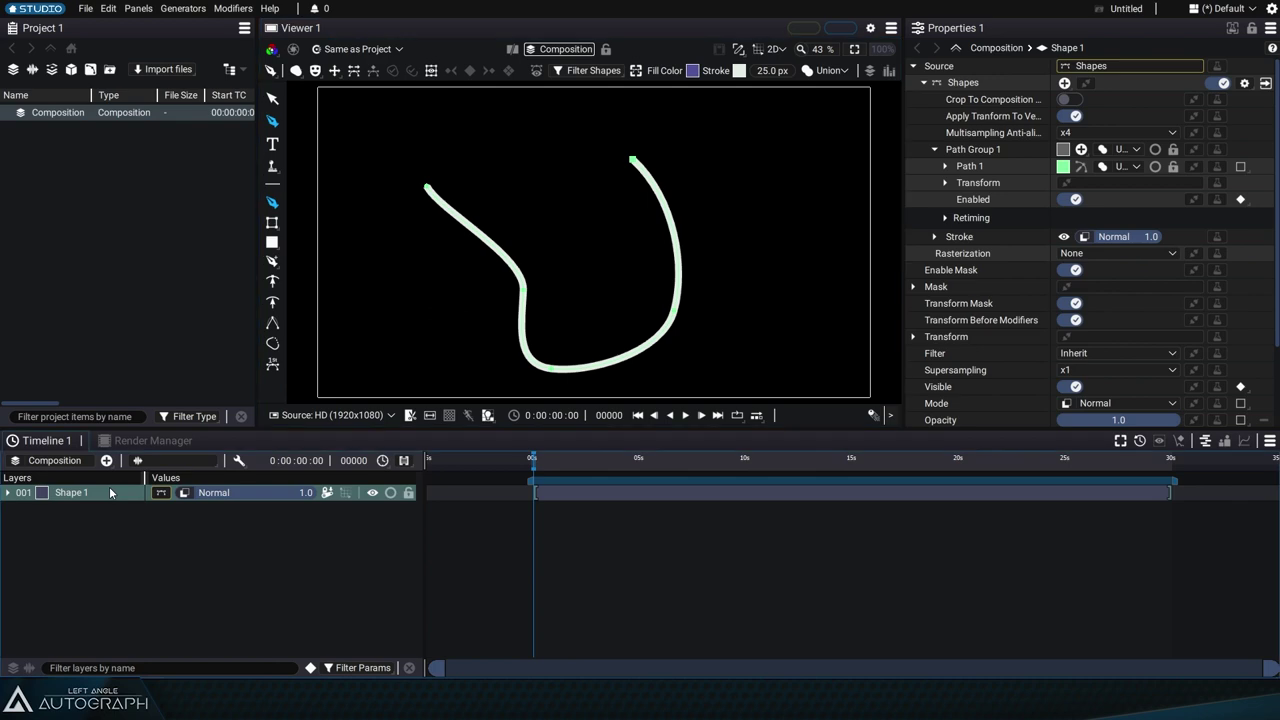
{"action": "key", "text": "Delete"}
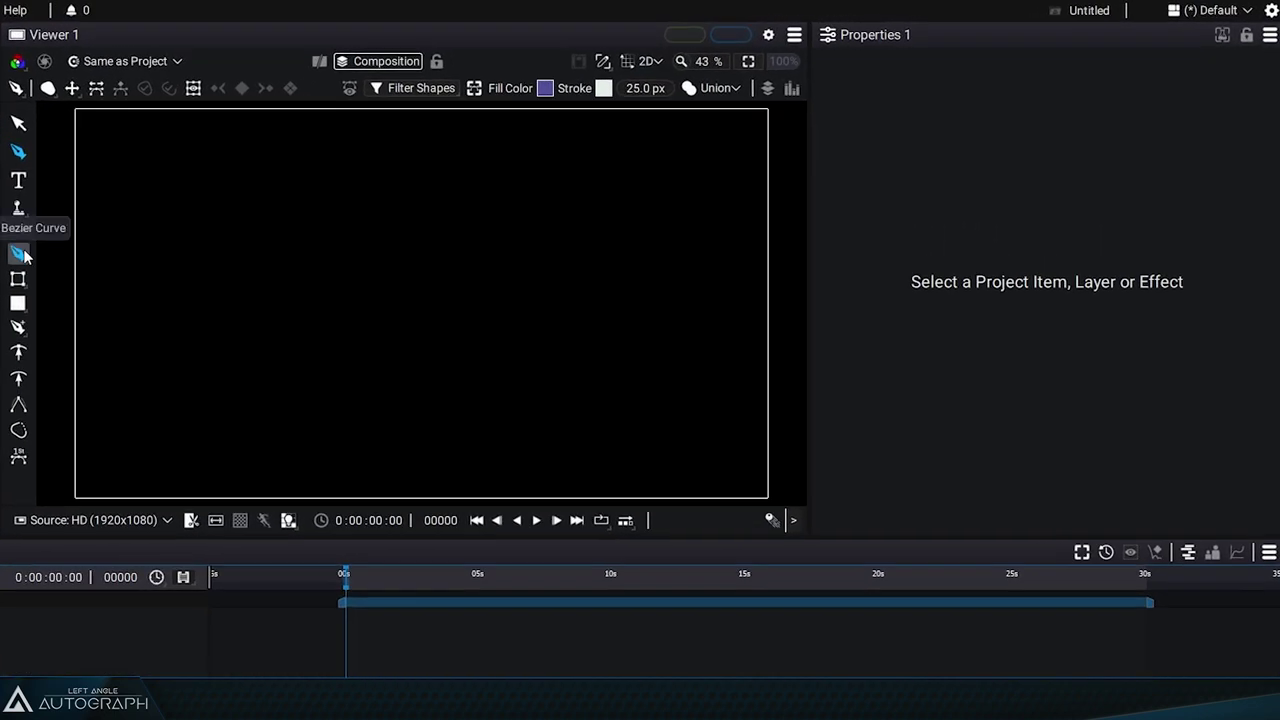
With fill style chosen, draw a large purple bezier blob with curved points around the canvas
{"action": "left_click", "coordinate": [47, 88]}
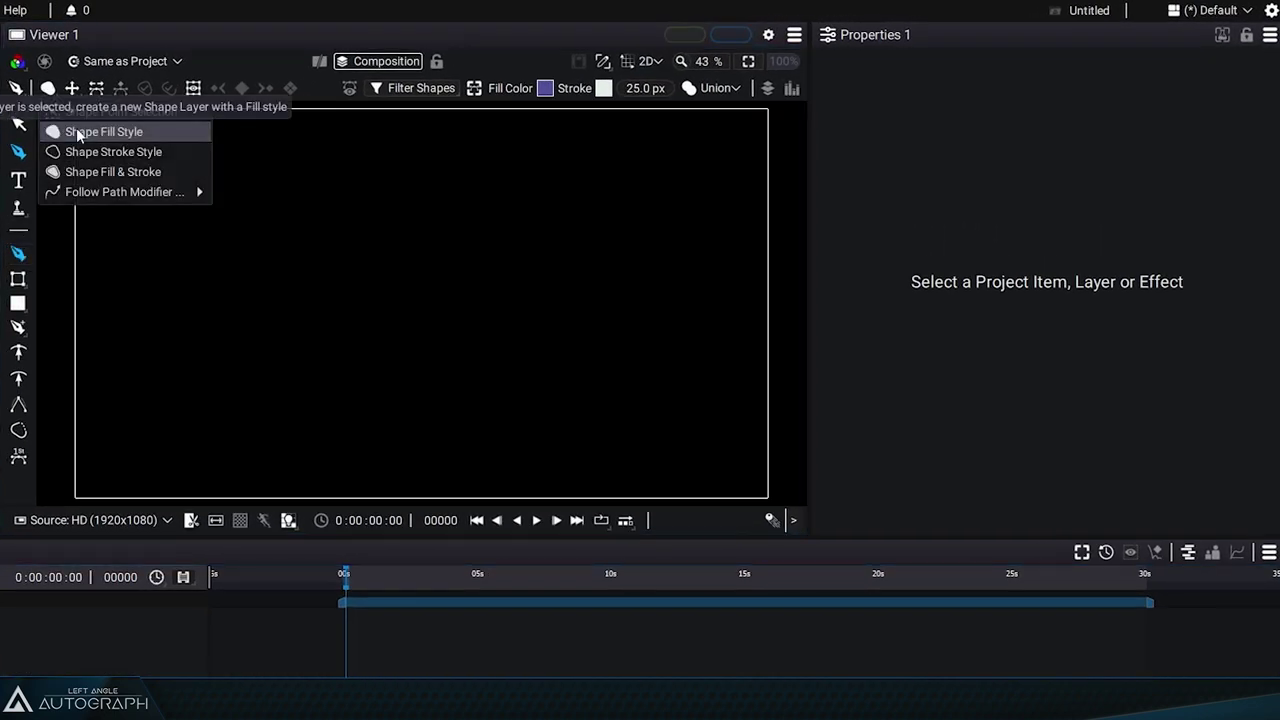
{"action": "left_click", "coordinate": [75, 133]}
{"action": "left_click", "coordinate": [219, 220]}
{"action": "left_click", "coordinate": [230, 237]}
{"action": "left_click", "coordinate": [242, 254]}
{"action": "left_click_drag", "start_coordinate": [243, 254], "coordinate": [267, 290]}
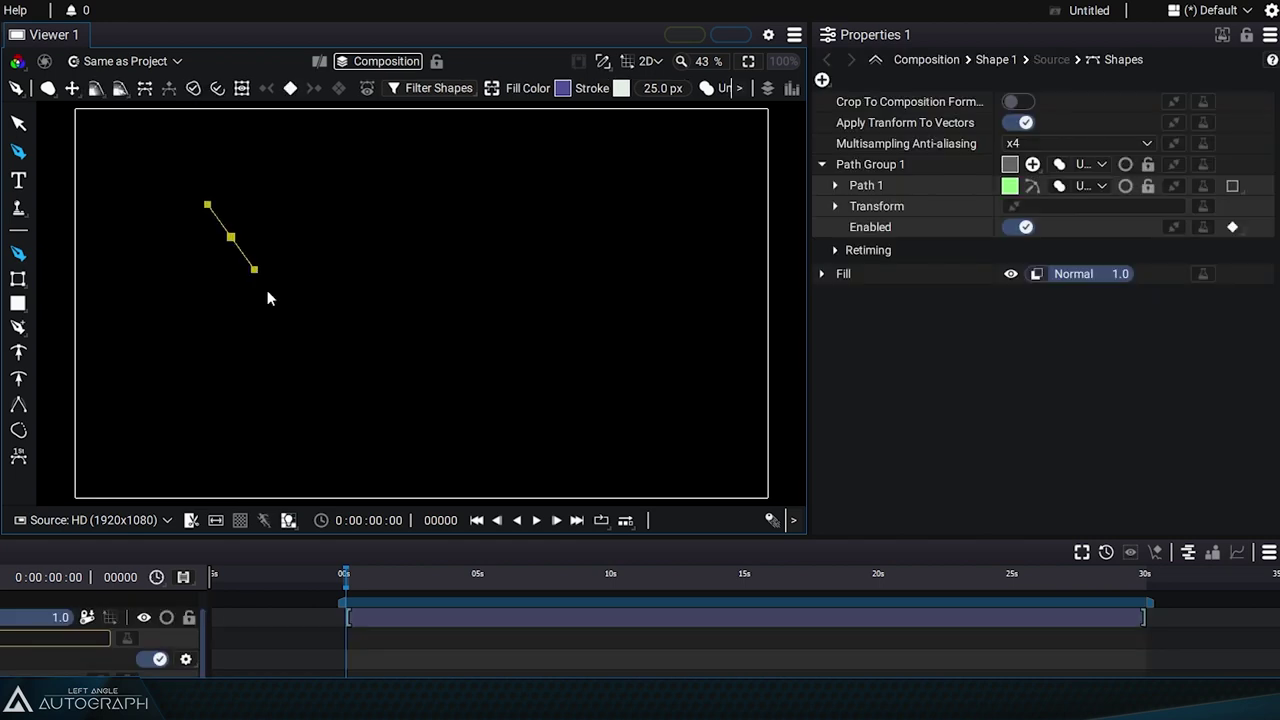
{"action": "left_click_drag", "start_coordinate": [296, 418], "coordinate": [284, 451]}
{"action": "left_click_drag", "start_coordinate": [538, 466], "coordinate": [607, 428]}
{"action": "left_click_drag", "start_coordinate": [631, 285], "coordinate": [529, 147]}
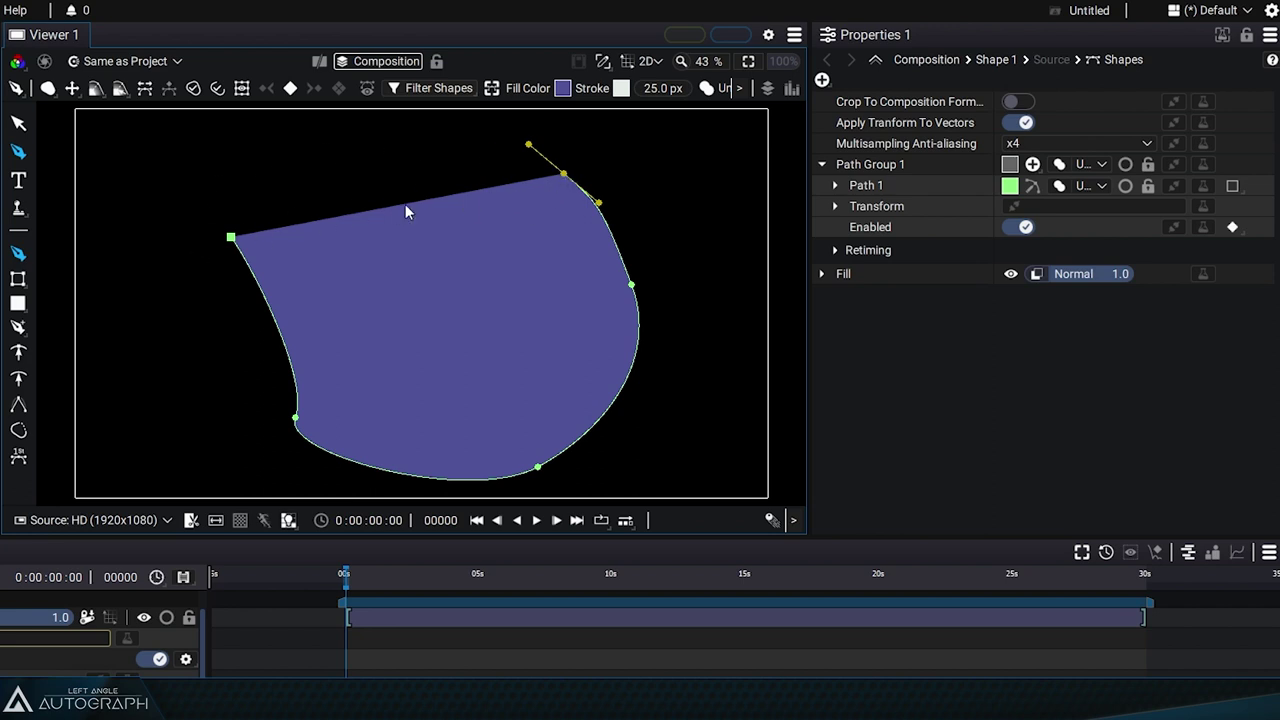
{"action": "left_click_drag", "start_coordinate": [357, 134], "coordinate": [323, 137]}
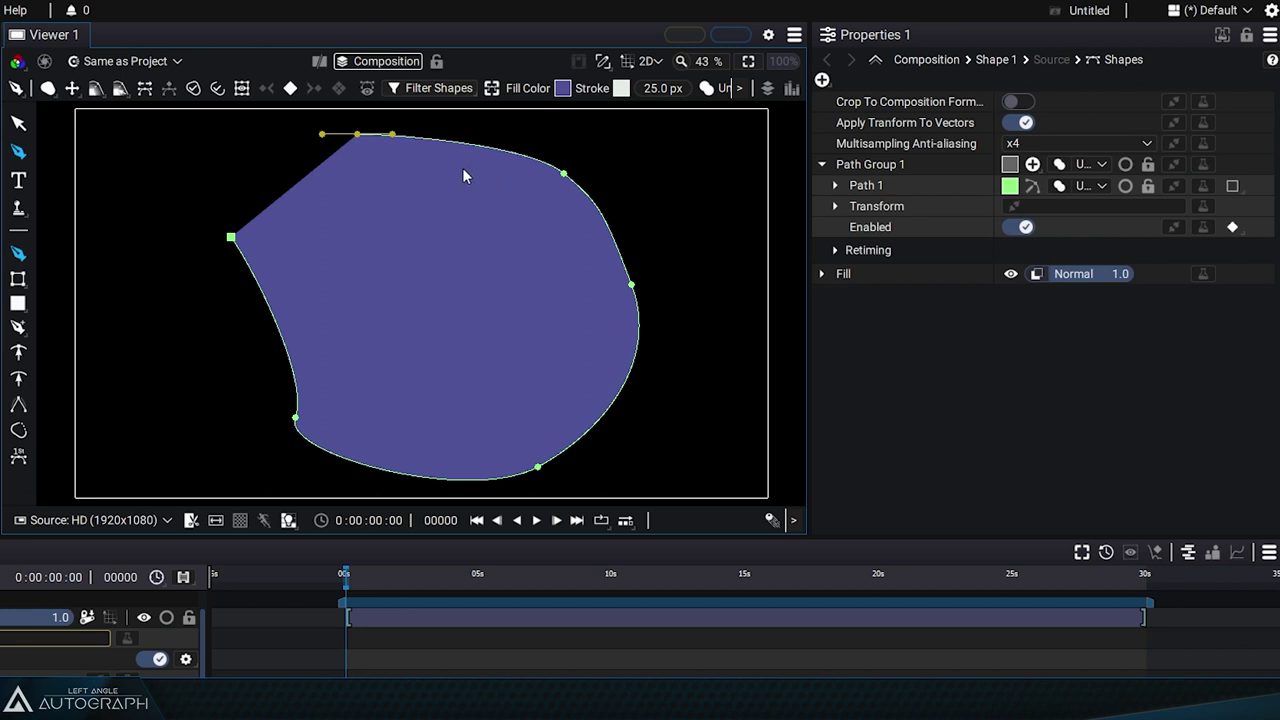
Round the purple shape's upper-left corner and move its bottom-left point further left
{"action": "left_click_drag", "start_coordinate": [231, 238], "coordinate": [206, 212]}
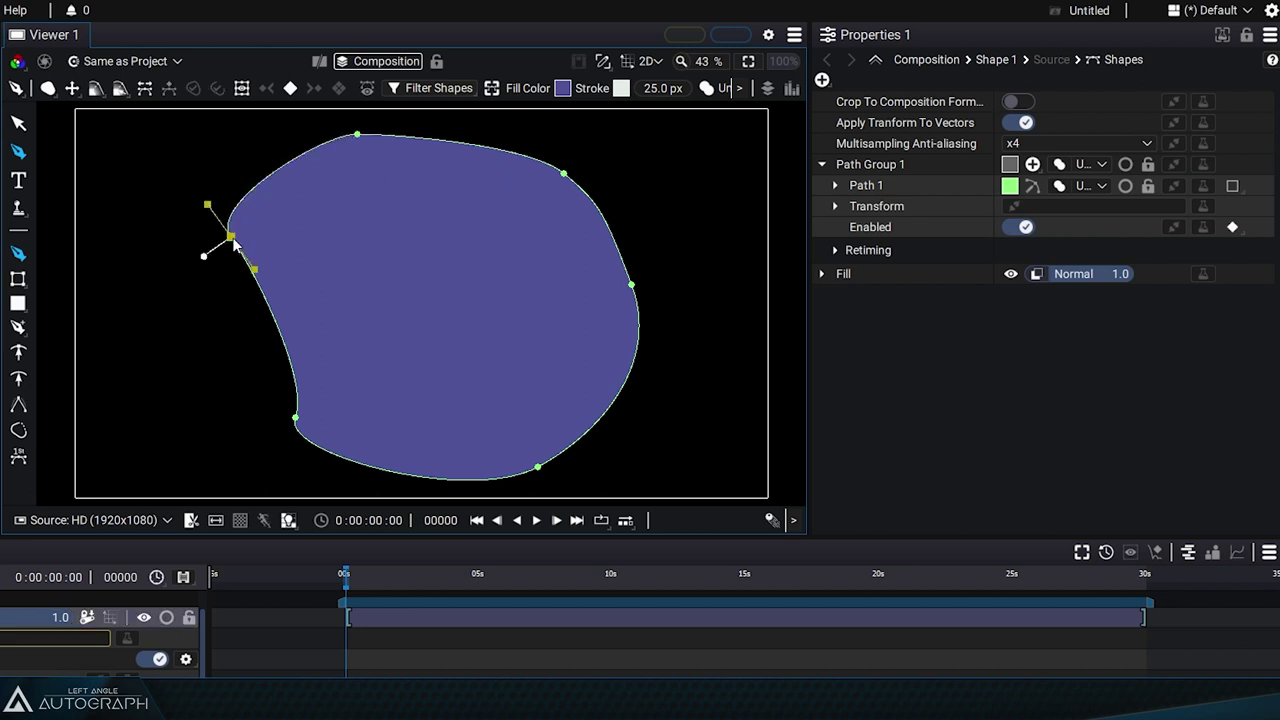
{"action": "left_click", "coordinate": [295, 417]}
{"action": "left_click_drag", "start_coordinate": [293, 424], "coordinate": [233, 424]}
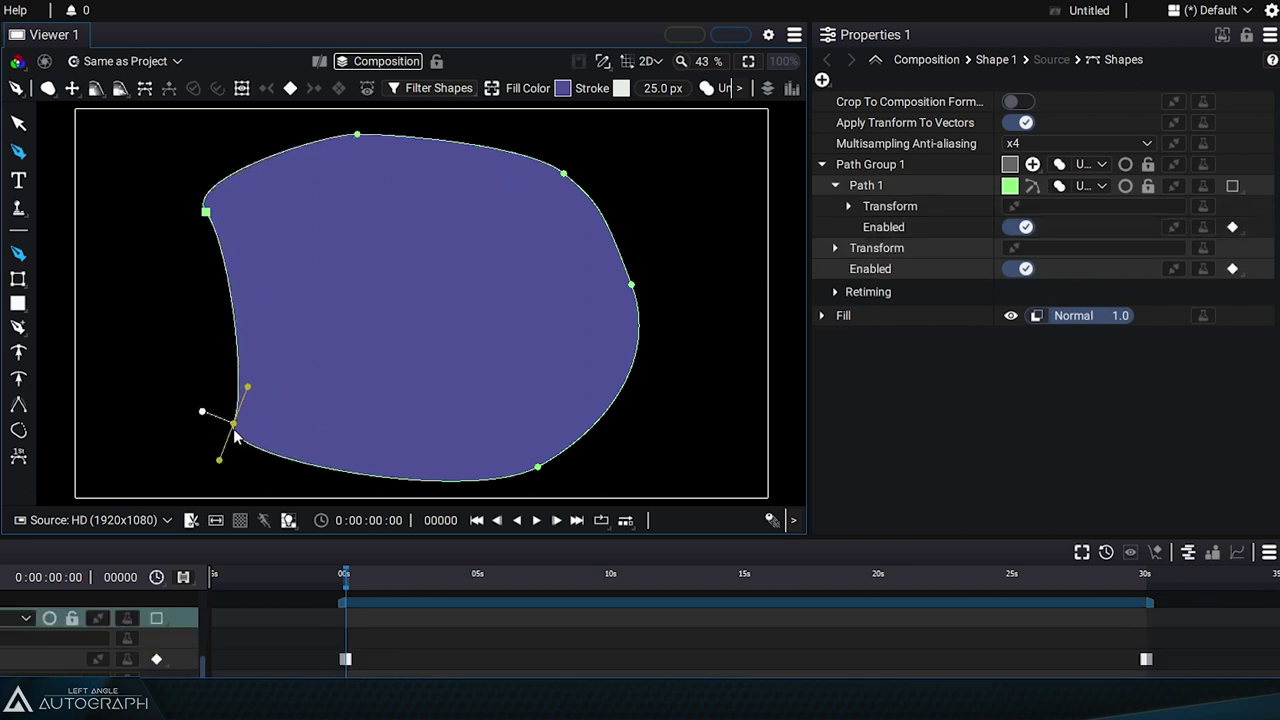
Draw a second closed curved path, Path 2, overlapping the shape's right edge
{"action": "left_click_drag", "start_coordinate": [646, 138], "coordinate": [622, 180]}
{"action": "left_click_drag", "start_coordinate": [528, 232], "coordinate": [506, 280]}
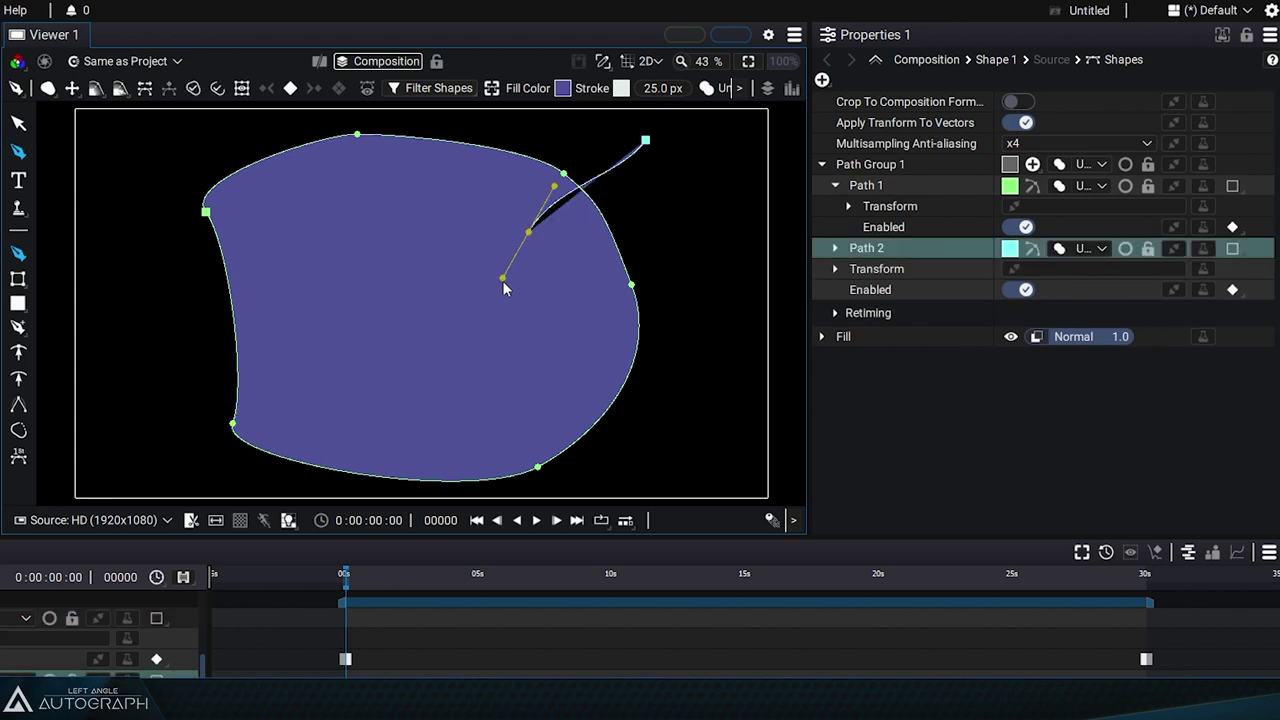
{"action": "left_click_drag", "start_coordinate": [652, 378], "coordinate": [726, 384]}
{"action": "left_click_drag", "start_coordinate": [760, 303], "coordinate": [770, 268]}
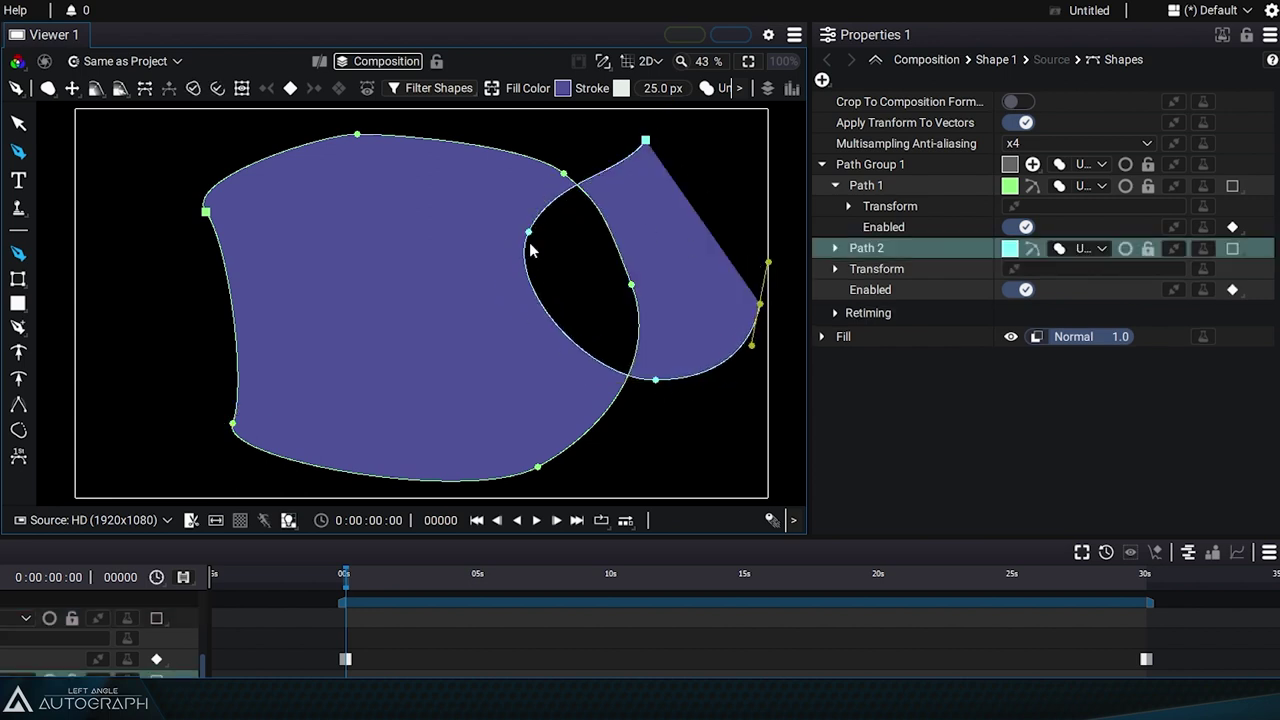
{"action": "left_click_drag", "start_coordinate": [743, 180], "coordinate": [735, 166]}
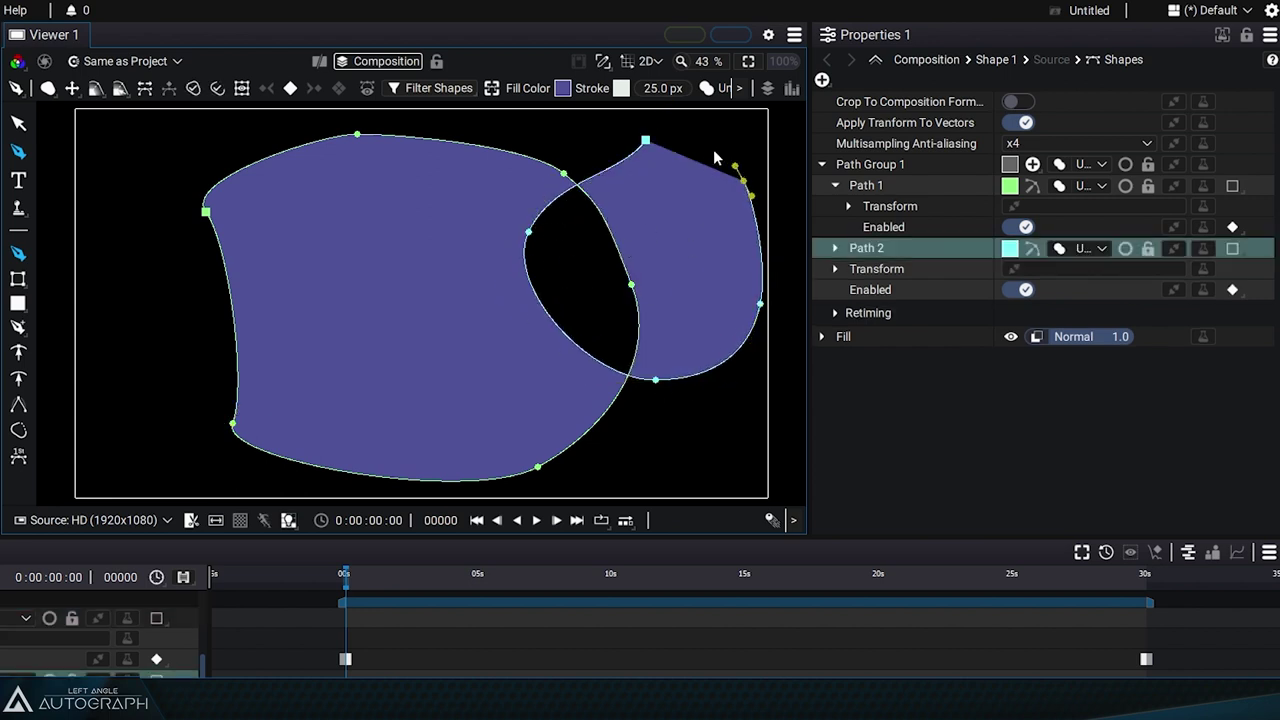
{"action": "left_click", "coordinate": [646, 142]}
{"action": "left_click_drag", "start_coordinate": [809, 195], "coordinate": [767, 195]}
Change Path 2's combine mode from Union to Difference to cut it from the shape
{"action": "left_click", "coordinate": [1067, 248]}
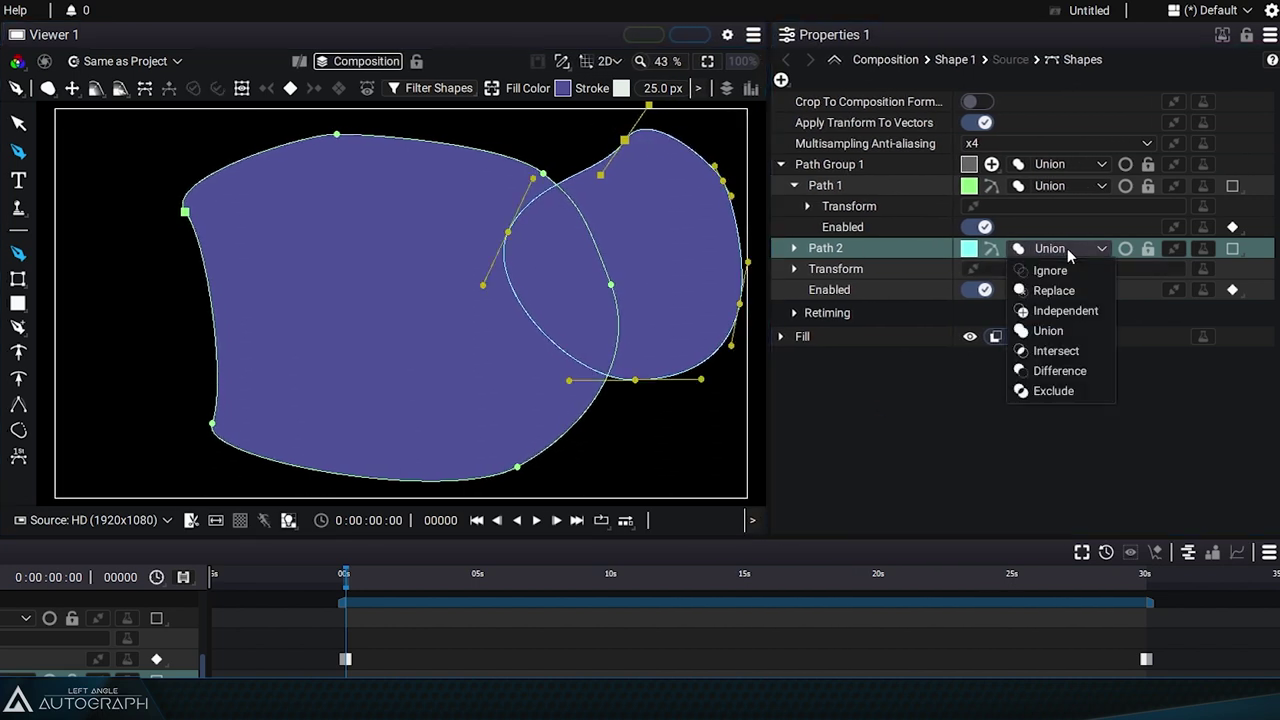
{"action": "left_click", "coordinate": [1060, 371]}
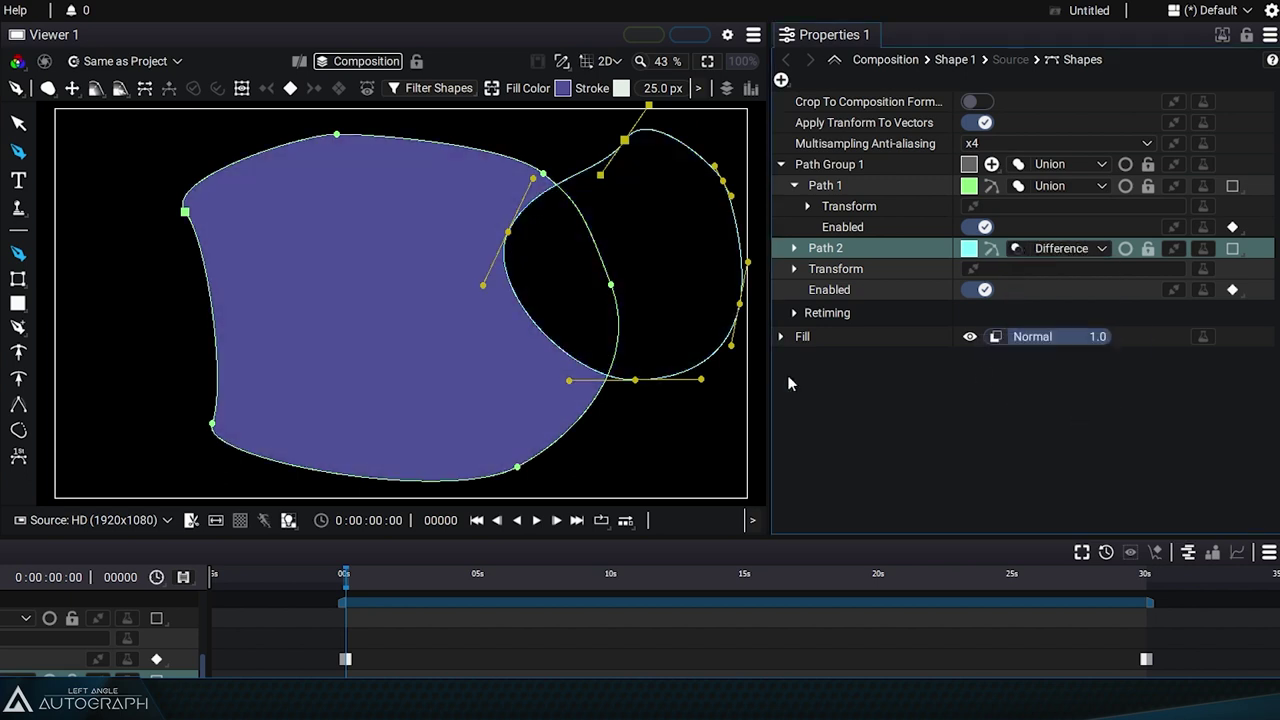
{"action": "left_click", "coordinate": [18, 122]}
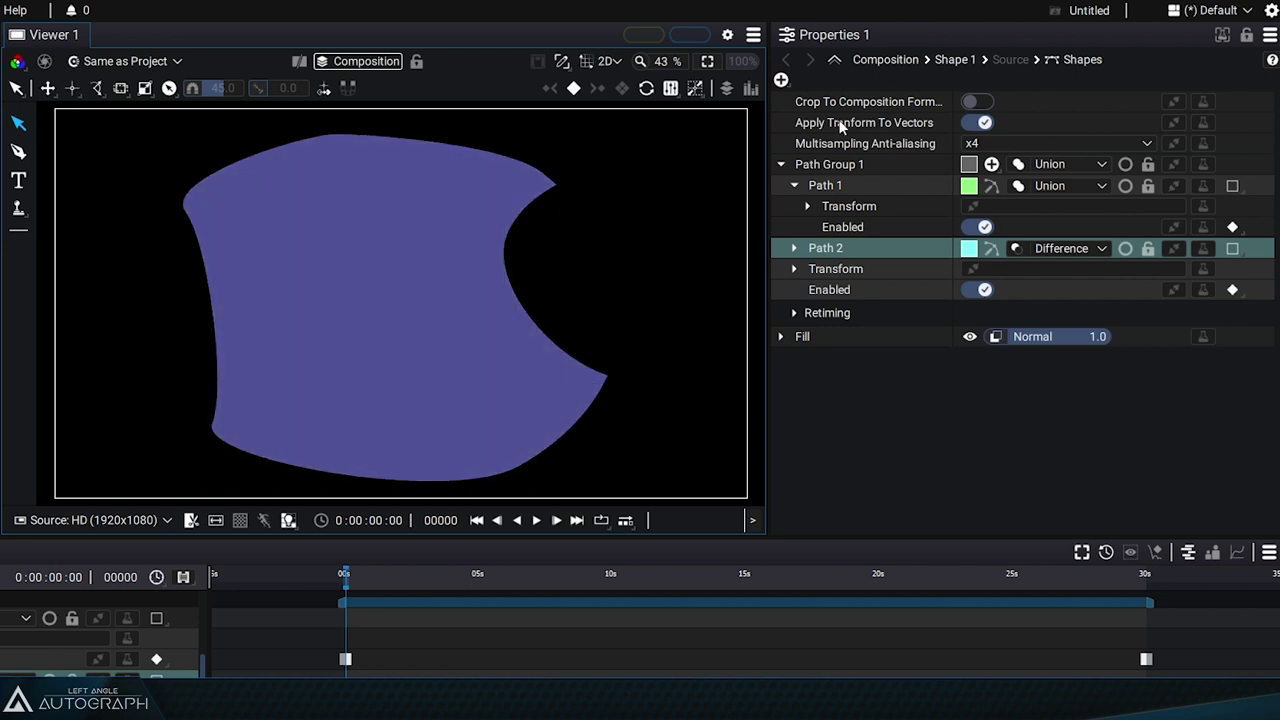
Add a stroke to Path Group 1 and set its Stroke Color to white
{"action": "left_click", "coordinate": [781, 80]}
{"action": "left_click", "coordinate": [859, 158]}
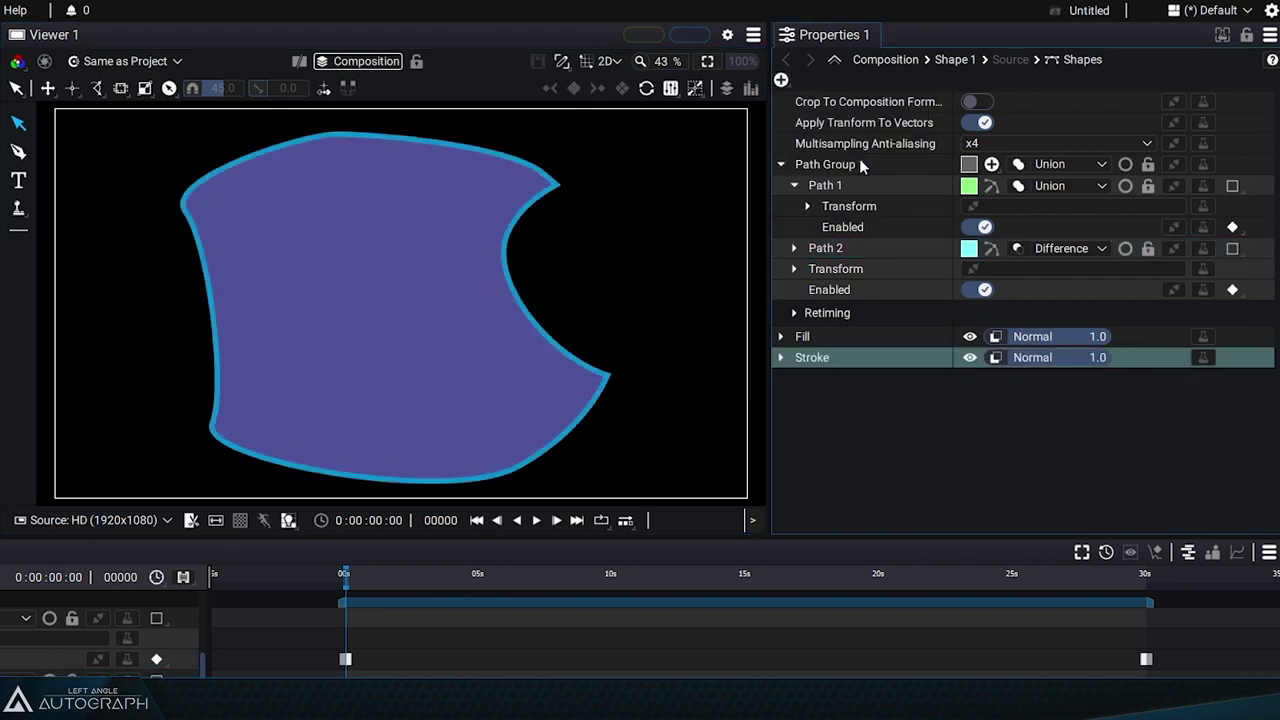
{"action": "left_click", "coordinate": [781, 357]}
{"action": "left_click", "coordinate": [1148, 379]}
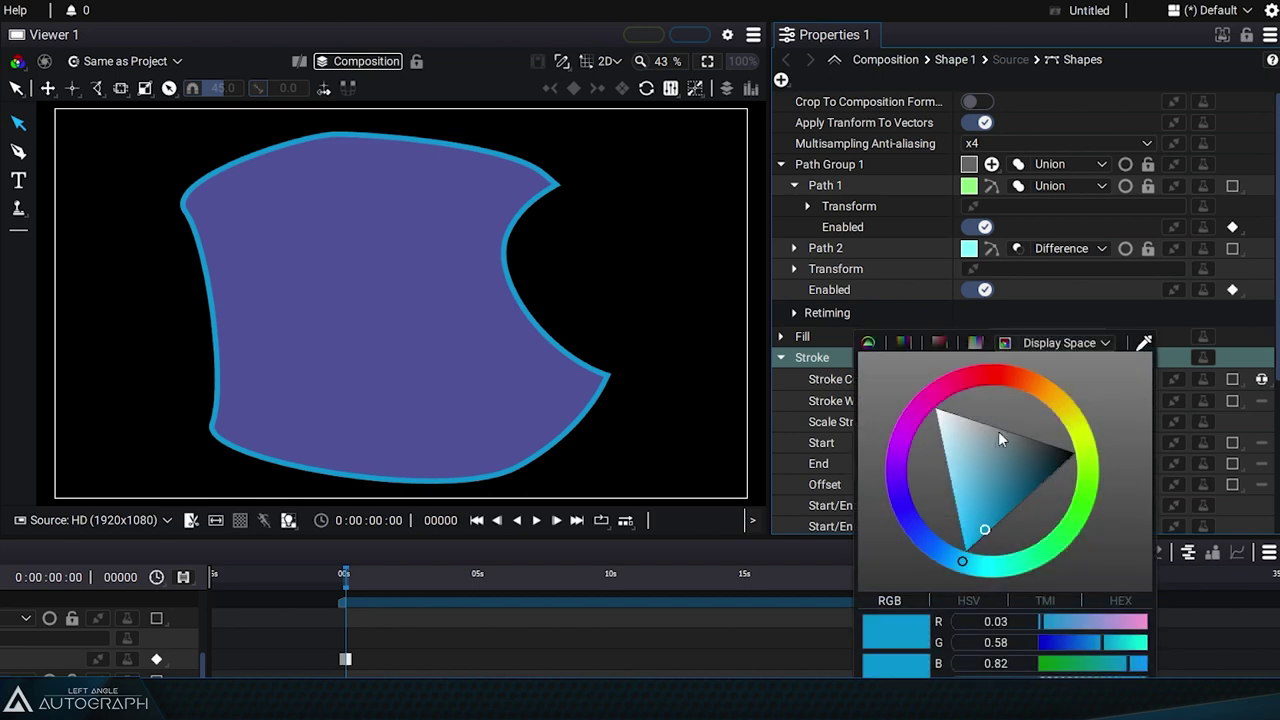
{"action": "left_click_drag", "start_coordinate": [998, 431], "coordinate": [935, 408]}
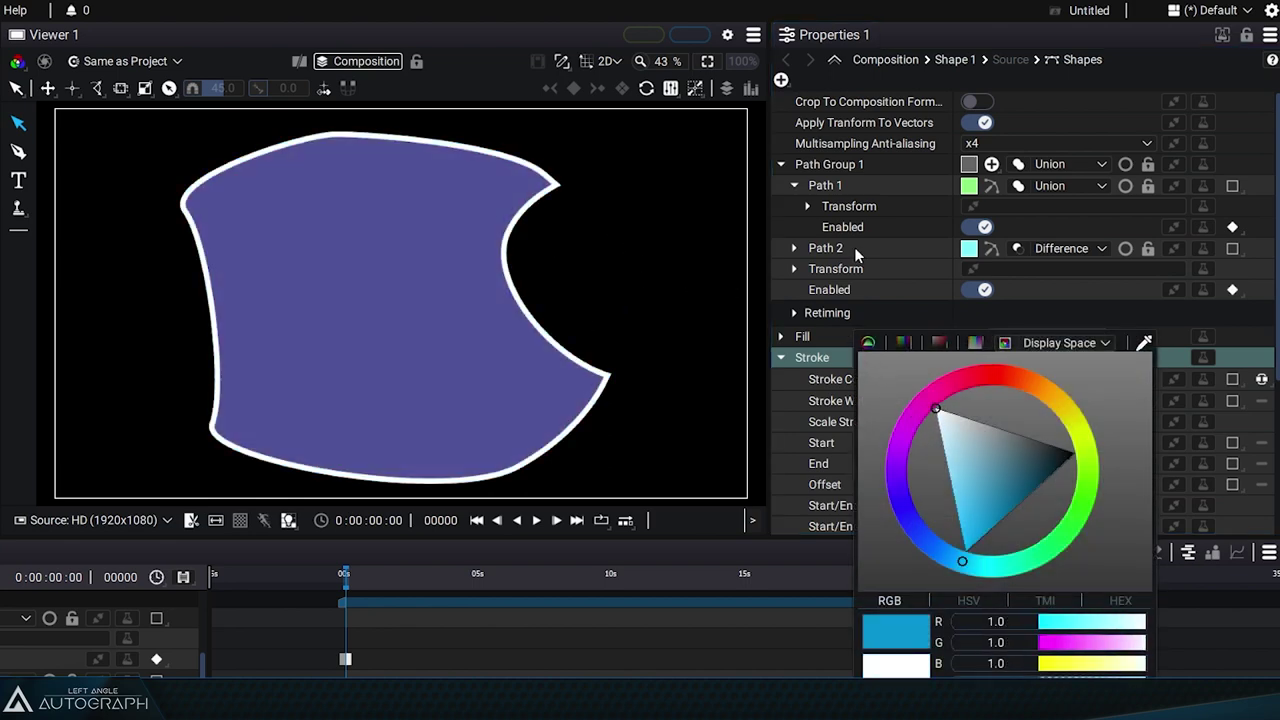
{"action": "left_click", "coordinate": [854, 247]}
Drag Path 2 up and left to deepen the crescent bite in the shape's upper right
{"action": "left_click_drag", "start_coordinate": [663, 208], "coordinate": [610, 238]}
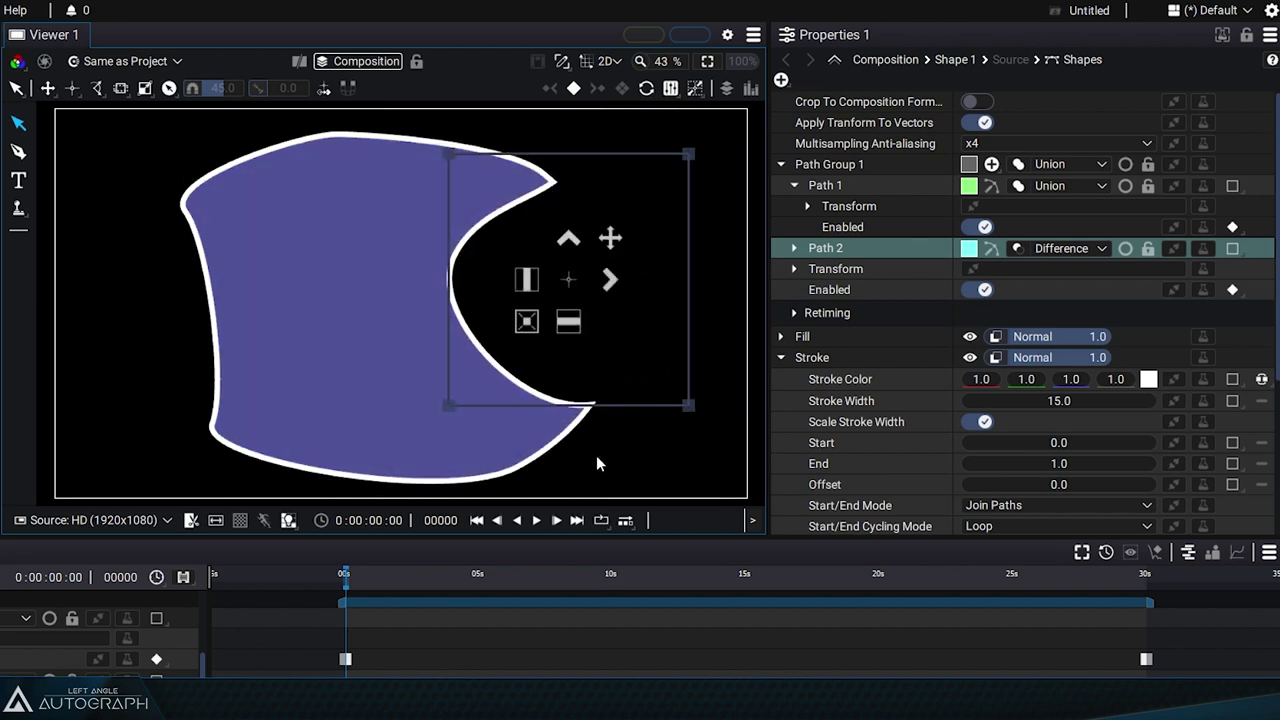
{"action": "left_click", "coordinate": [808, 340]}
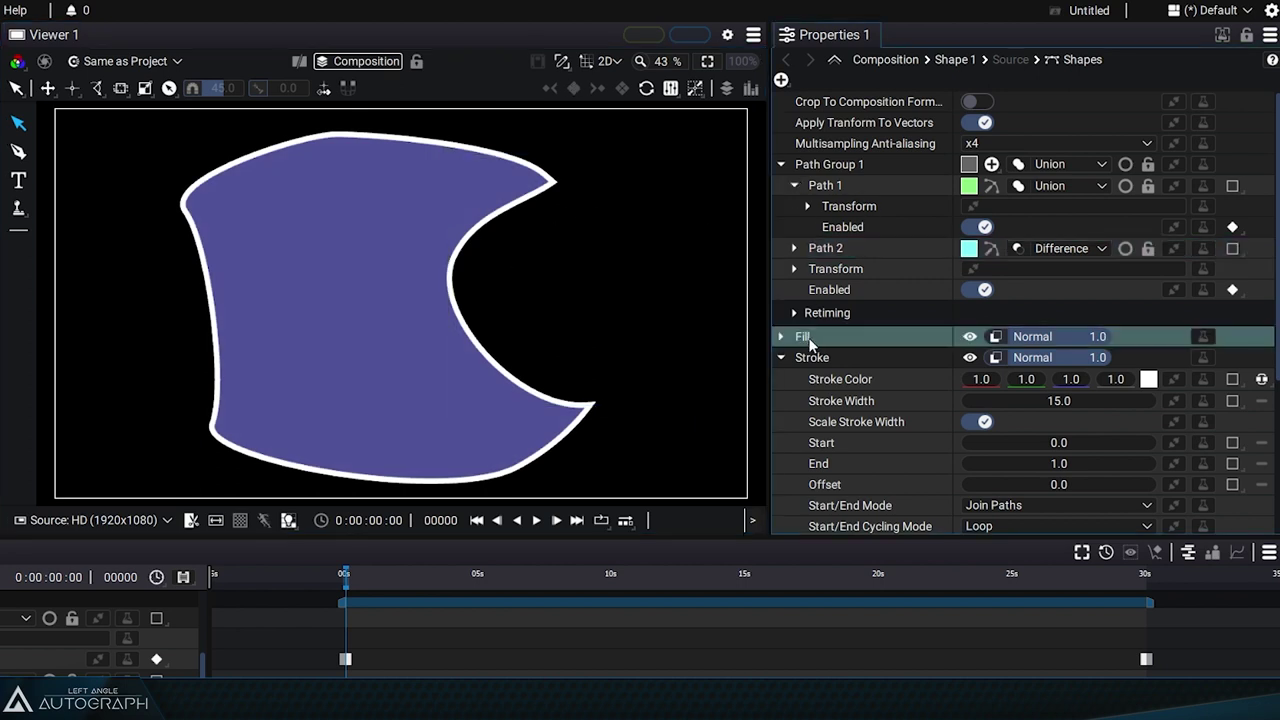
{"action": "left_click", "coordinate": [796, 185]}
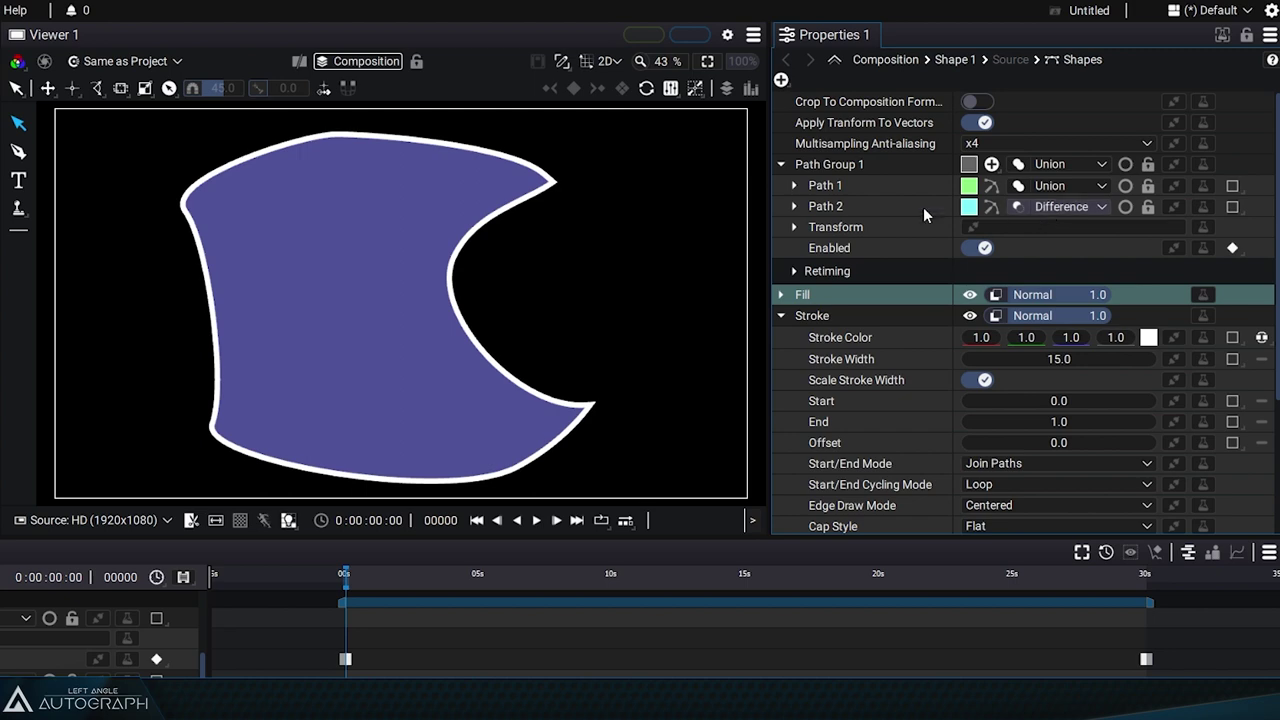